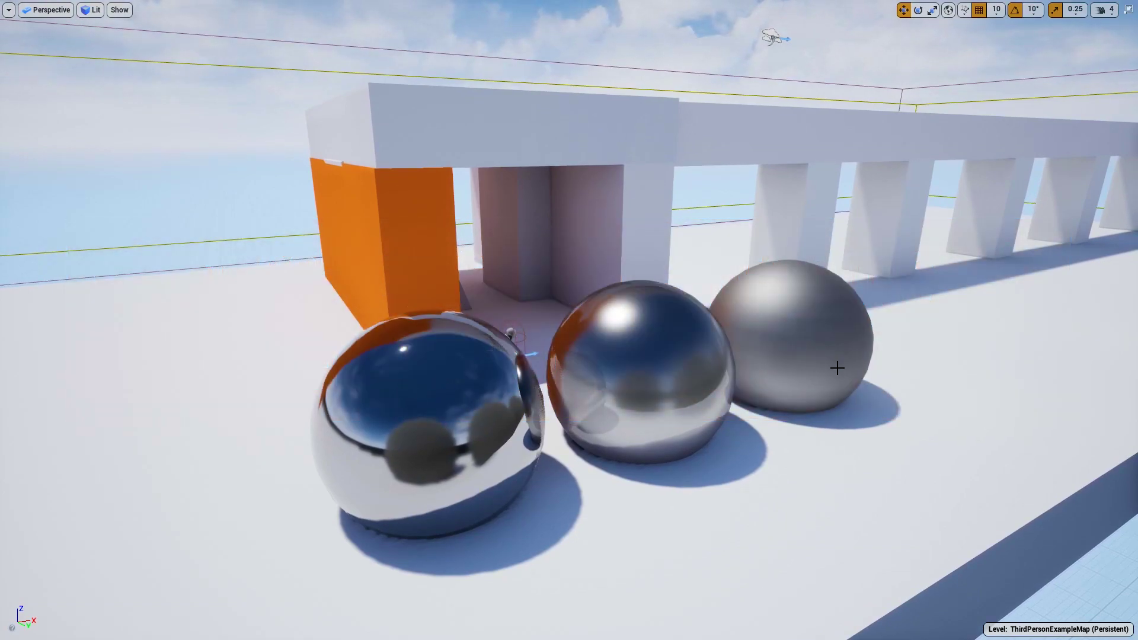
Step: Examine the reflections on the three metallic spheres from the front and from behind the mannequin
{"action": "right_click_drag", "start_coordinate": [740, 263], "coordinate": [592, 261]}
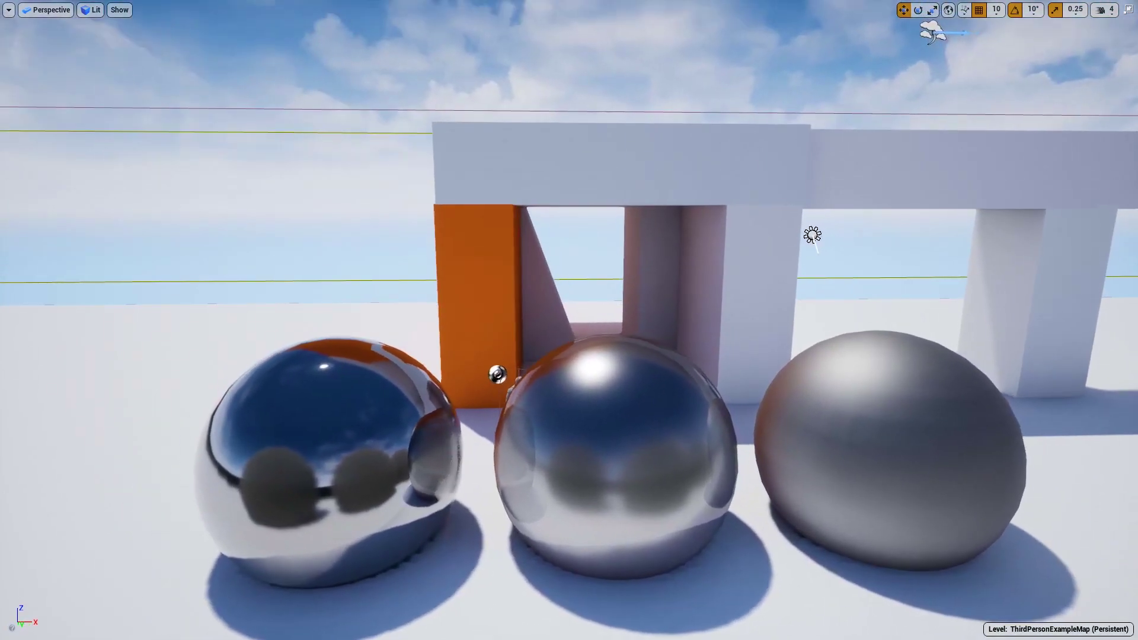
{"action": "left_click", "coordinate": [788, 240]}
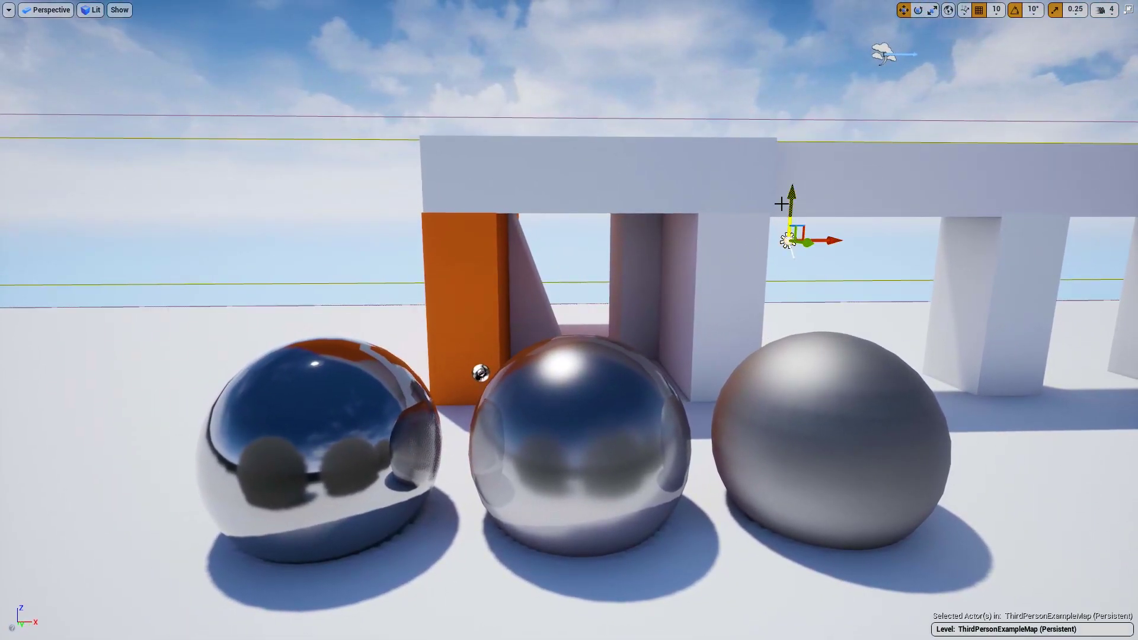
{"action": "left_click", "coordinate": [672, 119]}
{"action": "right_click_drag", "start_coordinate": [514, 222], "coordinate": [429, 243]}
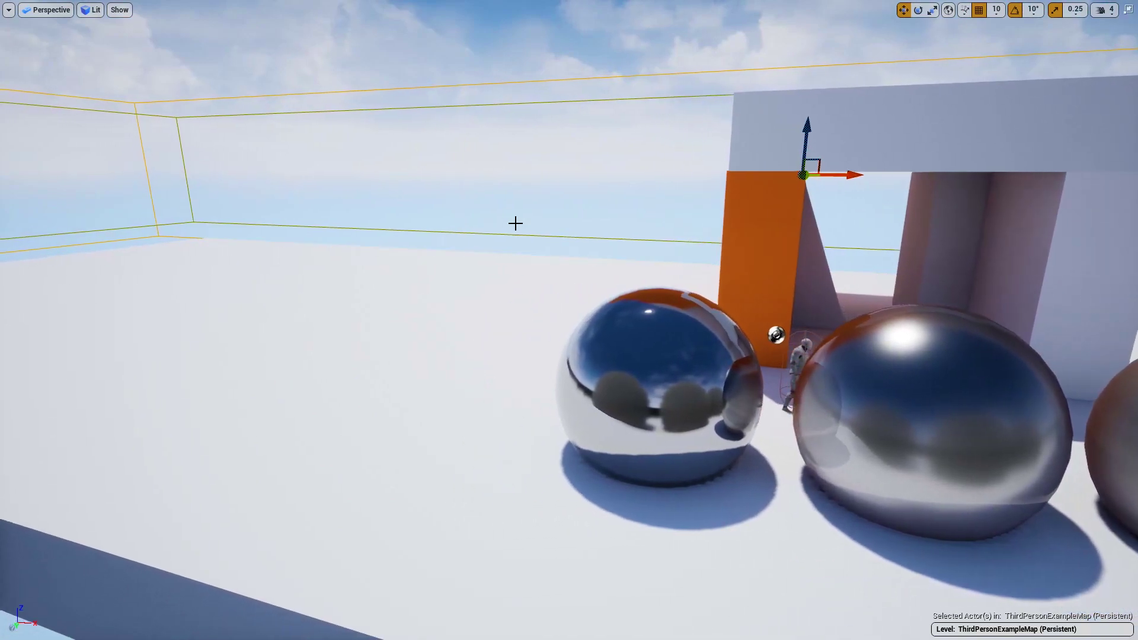
{"action": "left_click", "coordinate": [525, 236]}
{"action": "mouse_move", "coordinate": [397, 300]}
{"action": "right_mouse_down"}
{"action": "mouse_move", "coordinate": [474, 314]}
{"action": "mouse_move", "coordinate": [448, 332]}
{"action": "mouse_move", "coordinate": [389, 281]}
{"action": "right_mouse_up"}
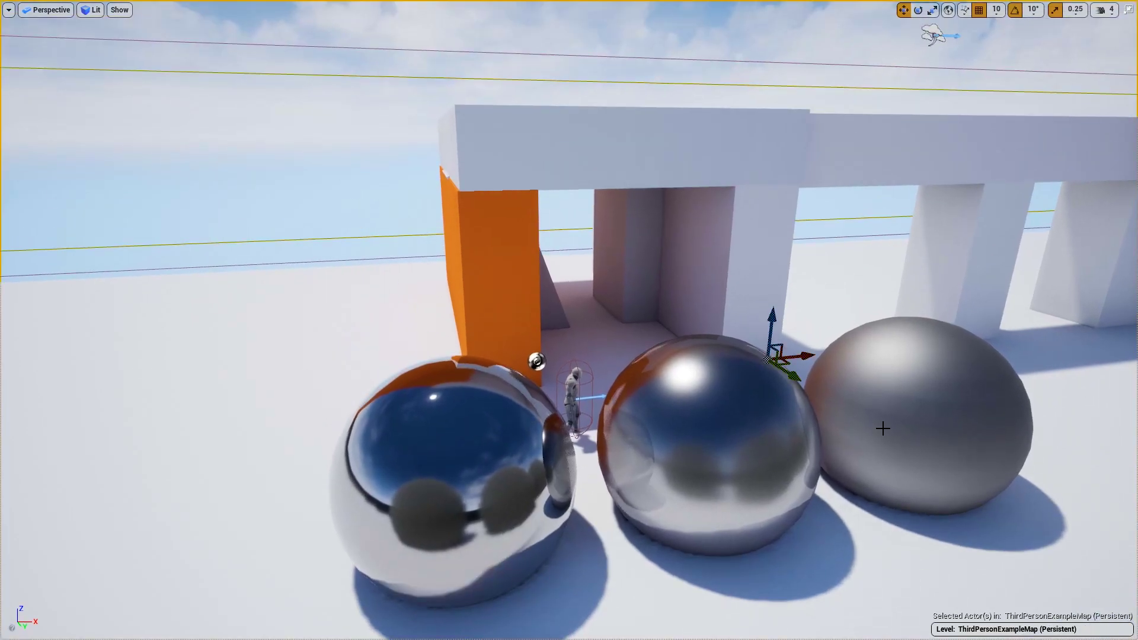
{"action": "left_click", "coordinate": [467, 432]}
{"action": "left_click", "coordinate": [660, 414]}
{"action": "left_click", "coordinate": [907, 411]}
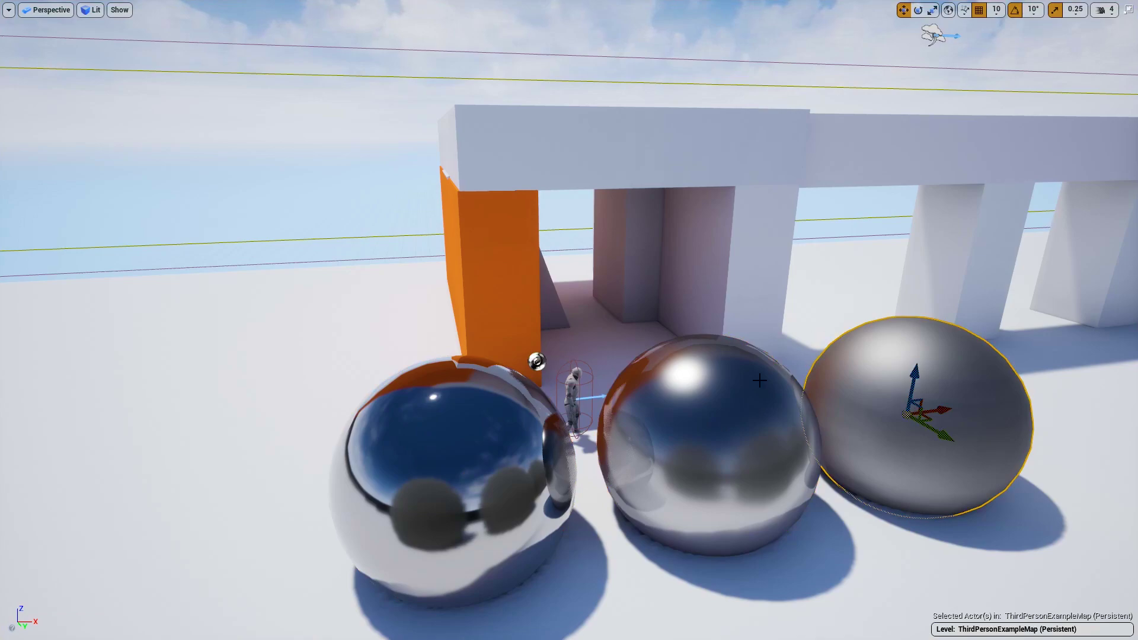
{"action": "left_click", "coordinate": [321, 212]}
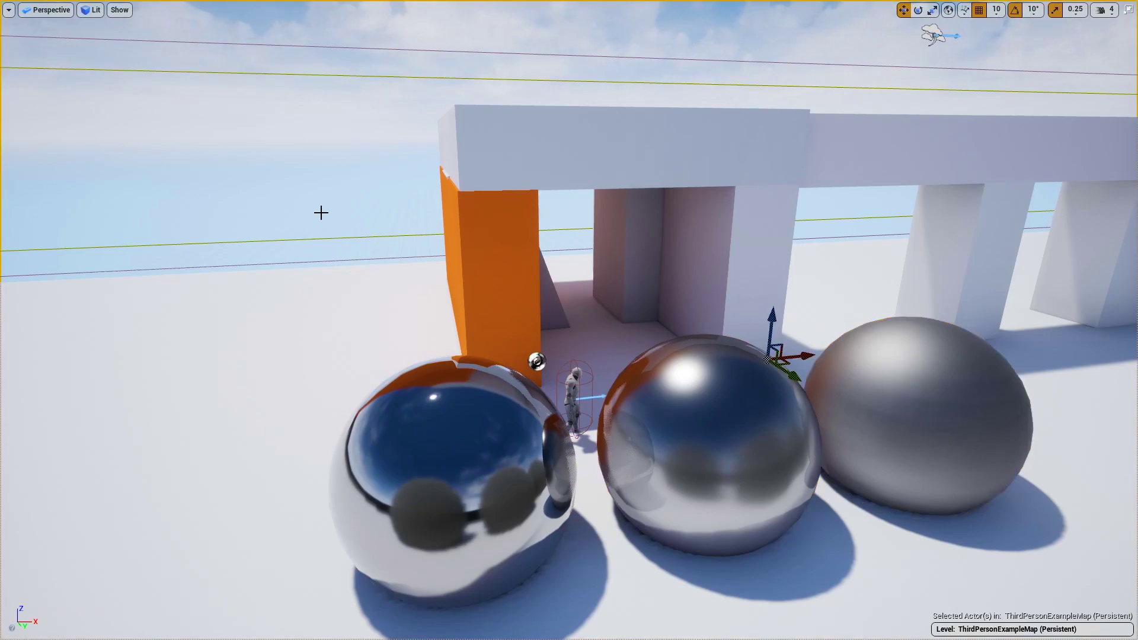
{"action": "right_click_drag", "start_coordinate": [266, 202], "coordinate": [518, 192]}
{"action": "right_click_drag", "start_coordinate": [468, 245], "coordinate": [330, 227]}
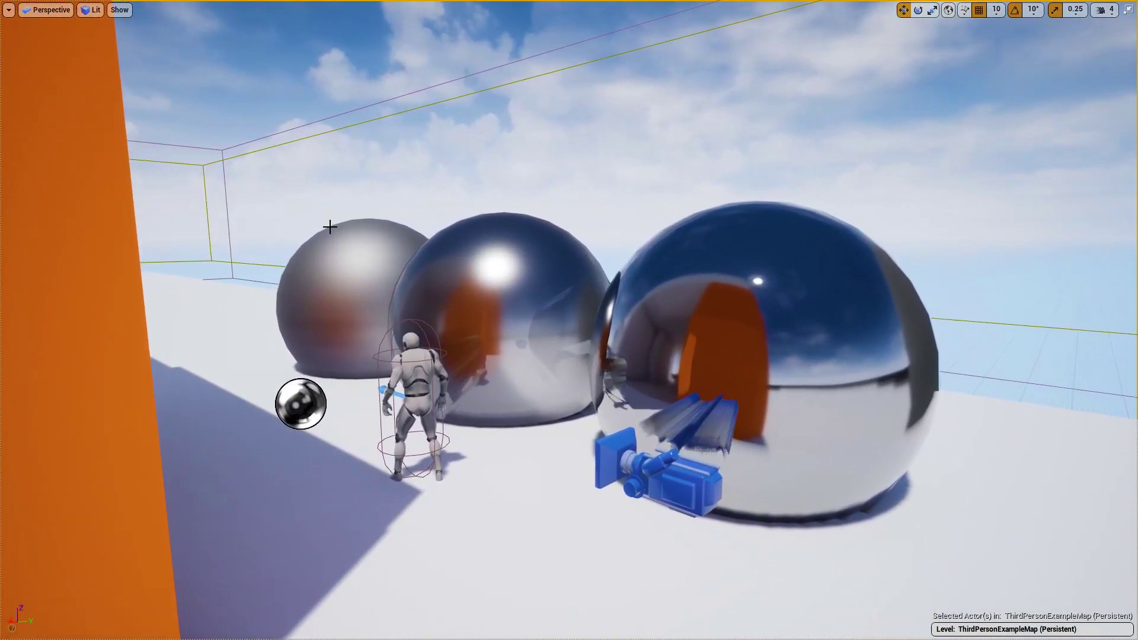
Step: Delete the sphere reflection capture beside the mannequin
{"action": "left_click", "coordinate": [306, 123]}
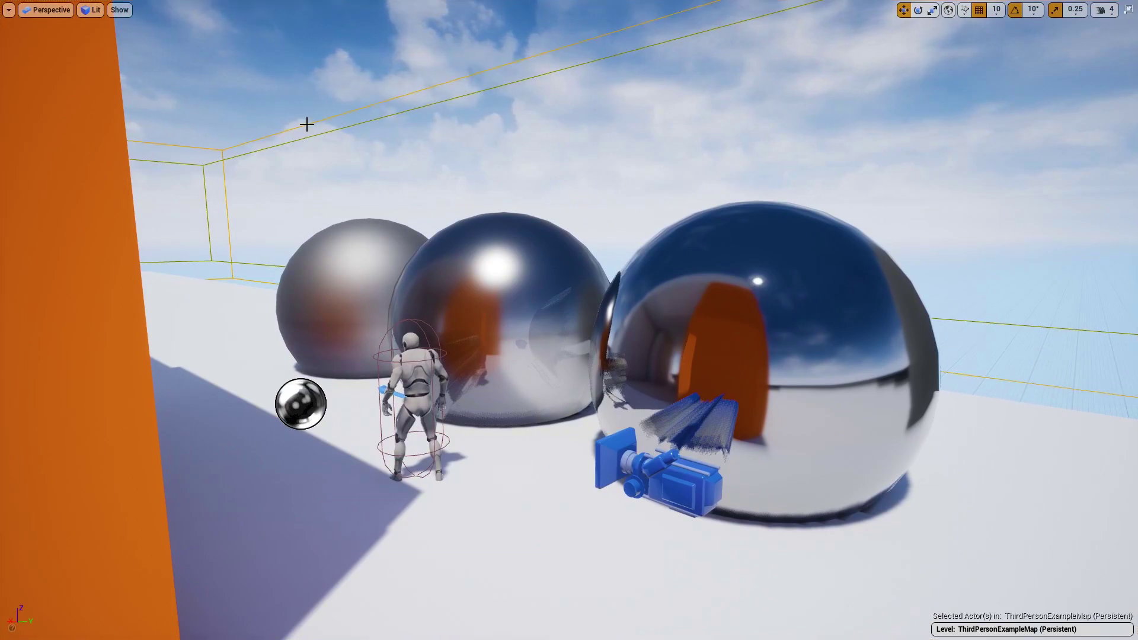
{"action": "left_click", "coordinate": [297, 404]}
{"action": "key", "text": "Delete"}
Step: Try deleting the post process volume and undo that deletion
{"action": "left_click", "coordinate": [396, 97]}
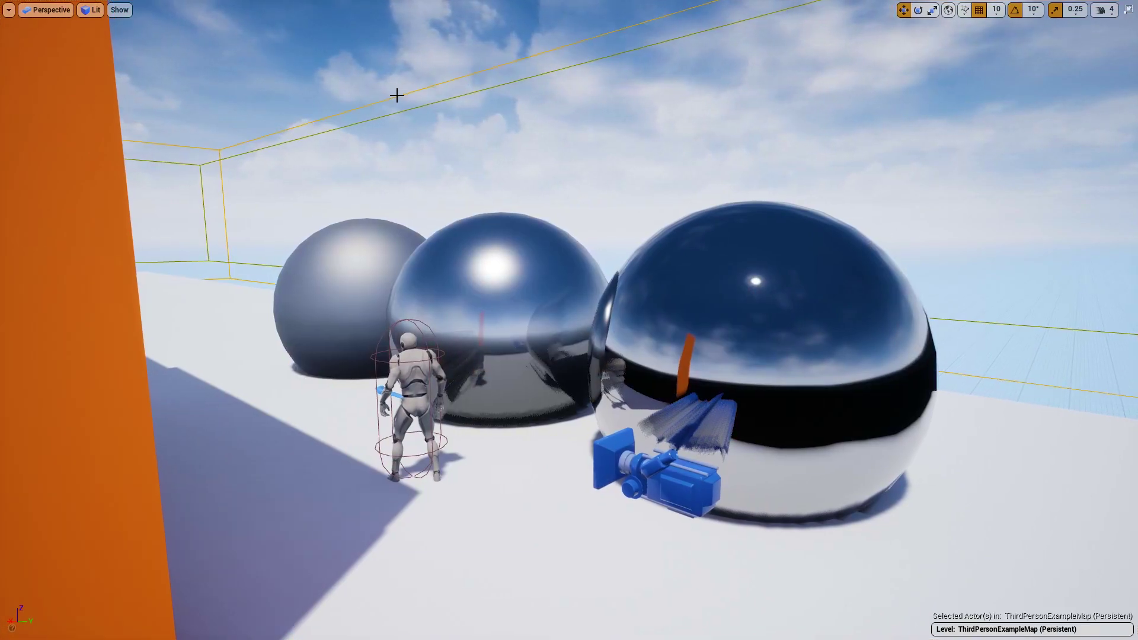
{"action": "key", "text": "Delete"}
{"action": "right_click_drag", "start_coordinate": [438, 186], "coordinate": [463, 177]}
{"action": "key", "text": "ctrl+z"}
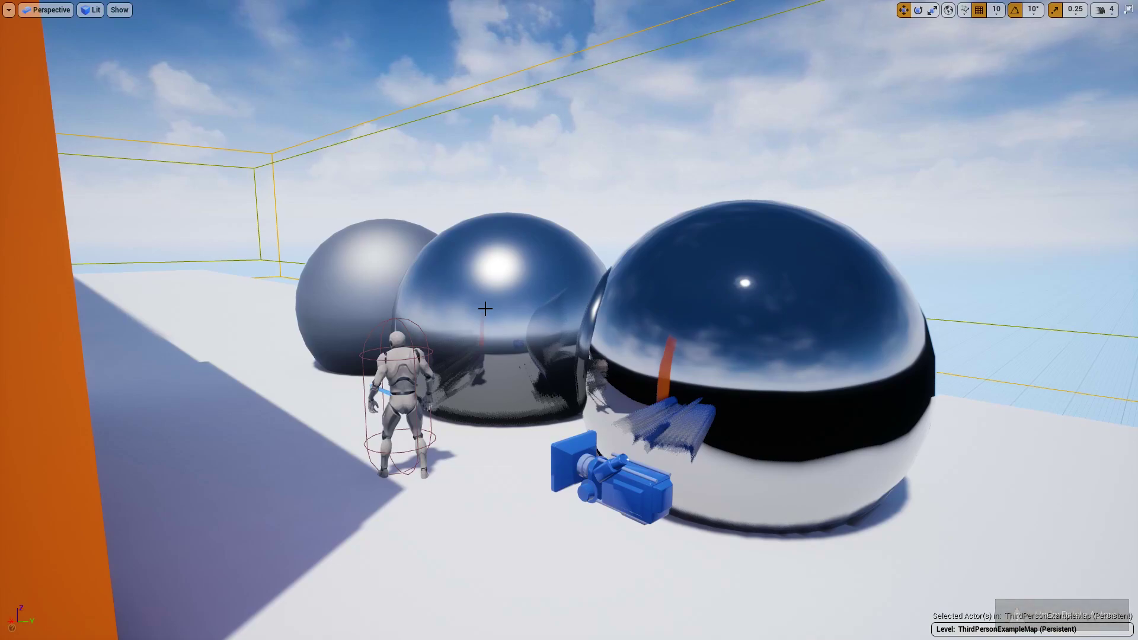
Step: Leave the full-screen viewport to restore the complete editor layout
{"action": "key", "text": "F11"}
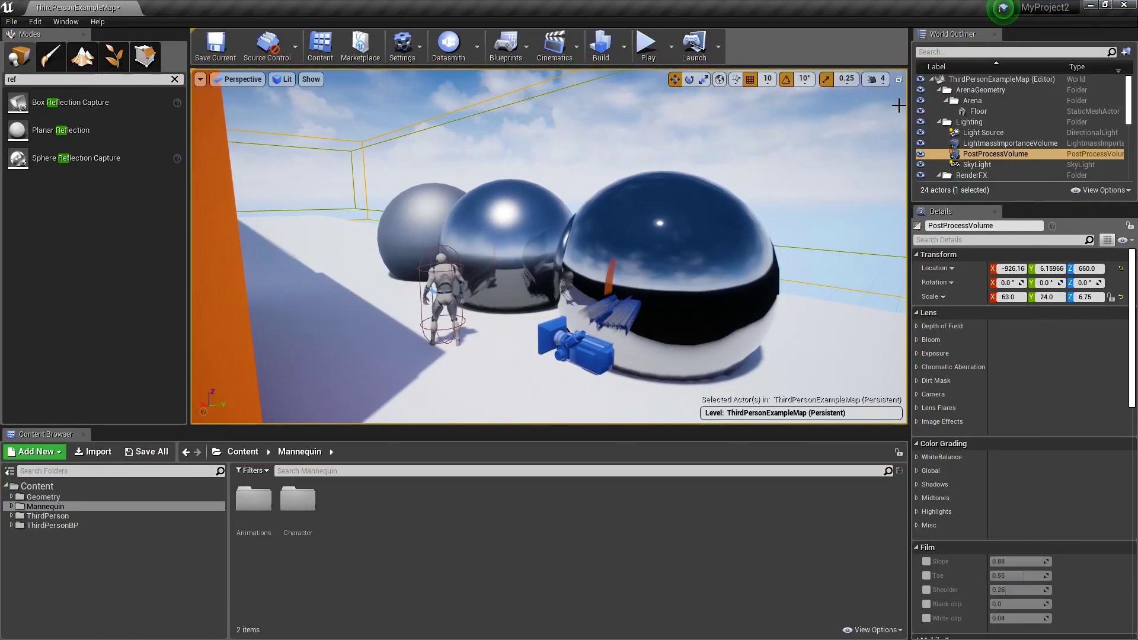
{"action": "left_click", "coordinate": [978, 52]}
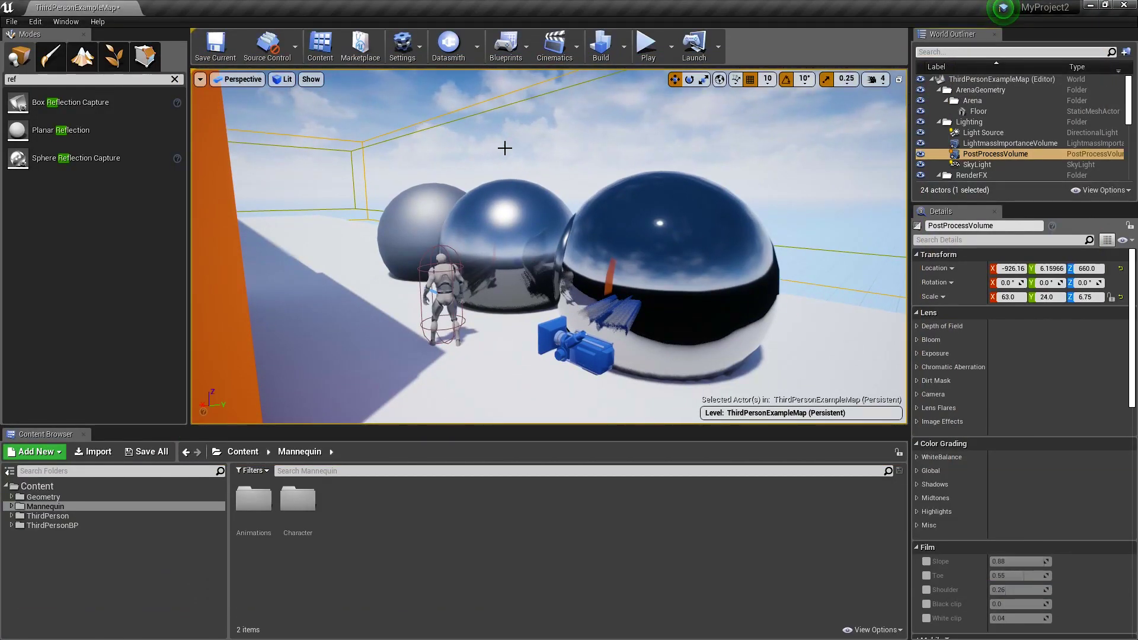
{"action": "right_click_drag", "start_coordinate": [505, 148], "coordinate": [487, 143]}
{"action": "left_click", "coordinate": [592, 345]}
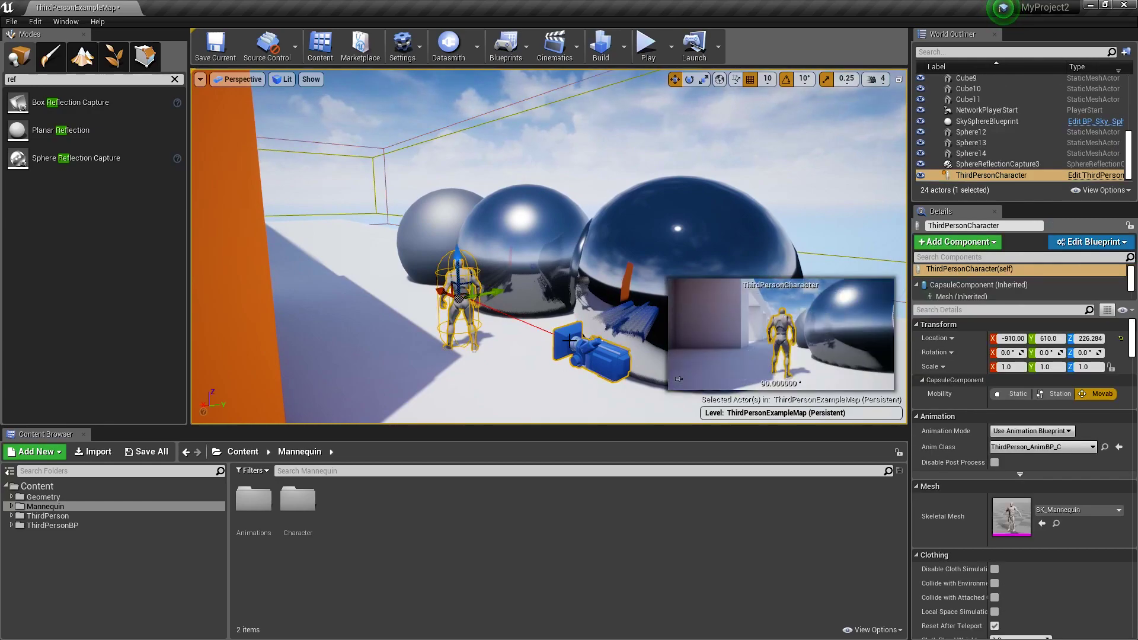
{"action": "scroll", "coordinate": [972, 396], "scroll_direction": "down", "scroll_amount": 5}
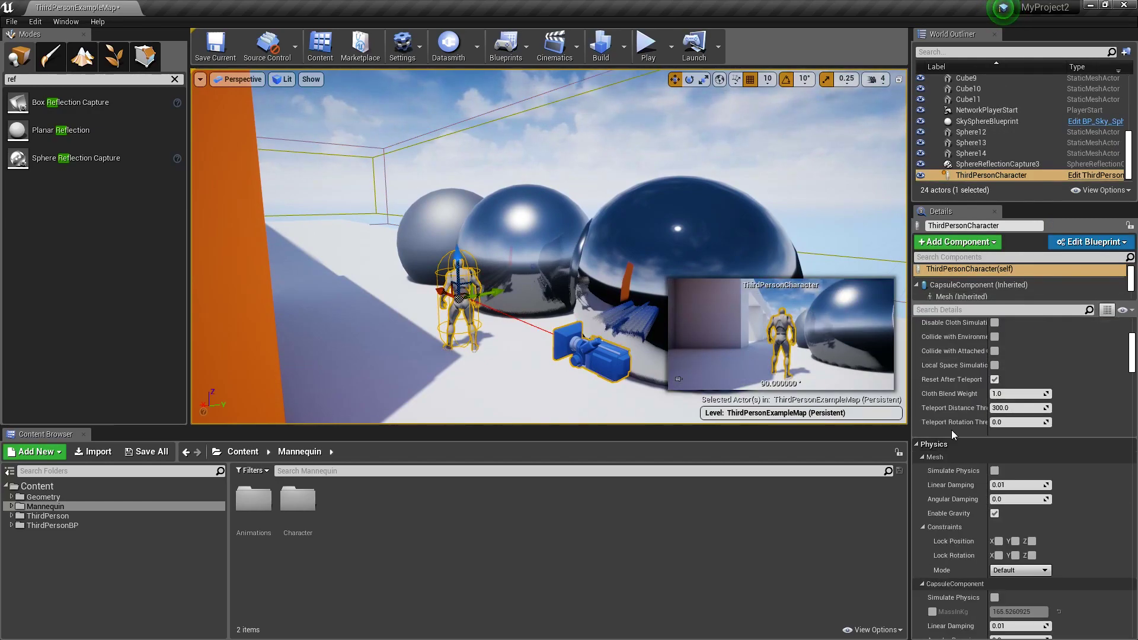
{"action": "right_click_drag", "start_coordinate": [548, 246], "coordinate": [551, 228]}
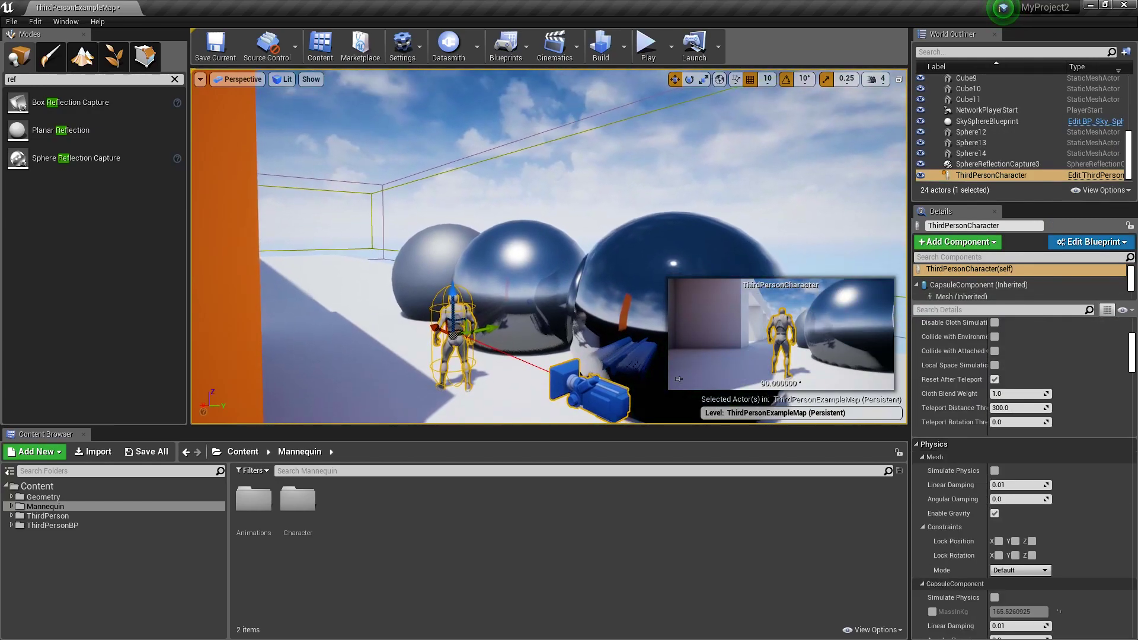
Step: Select the post process volume, check its Infinite Extent setting and expand its Screen Space Reflections settings
{"action": "left_click", "coordinate": [516, 140]}
{"action": "right_click_drag", "start_coordinate": [439, 208], "coordinate": [478, 205]}
{"action": "scroll", "coordinate": [966, 332], "scroll_direction": "down", "scroll_amount": 10}
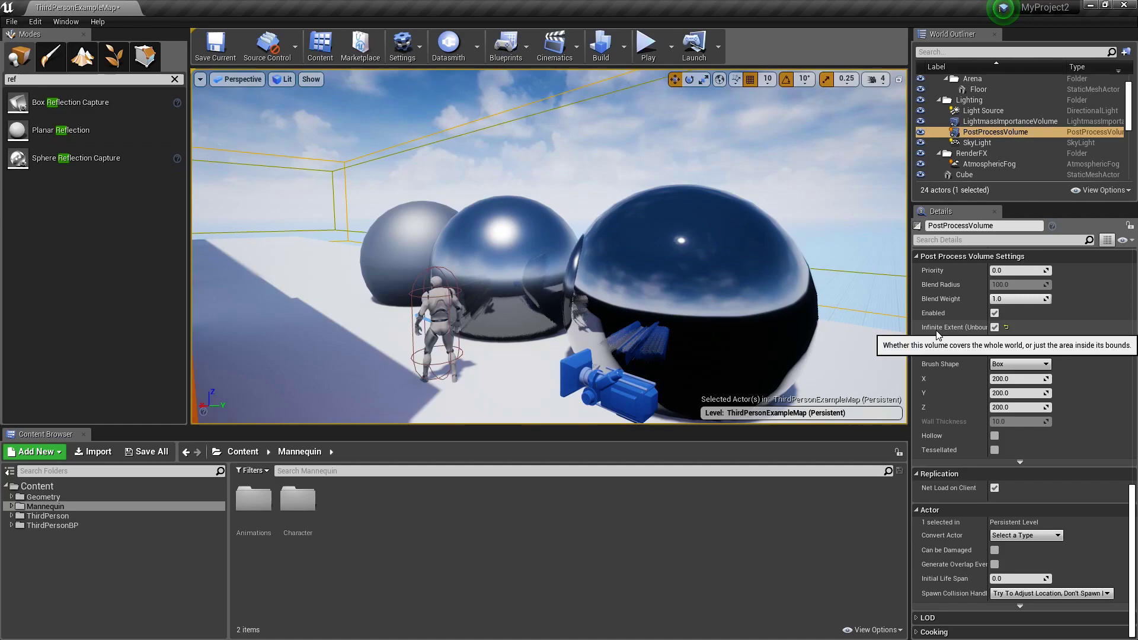
{"action": "scroll", "coordinate": [950, 349], "scroll_direction": "up", "scroll_amount": 5}
{"action": "scroll", "coordinate": [918, 343], "scroll_direction": "up", "scroll_amount": 6}
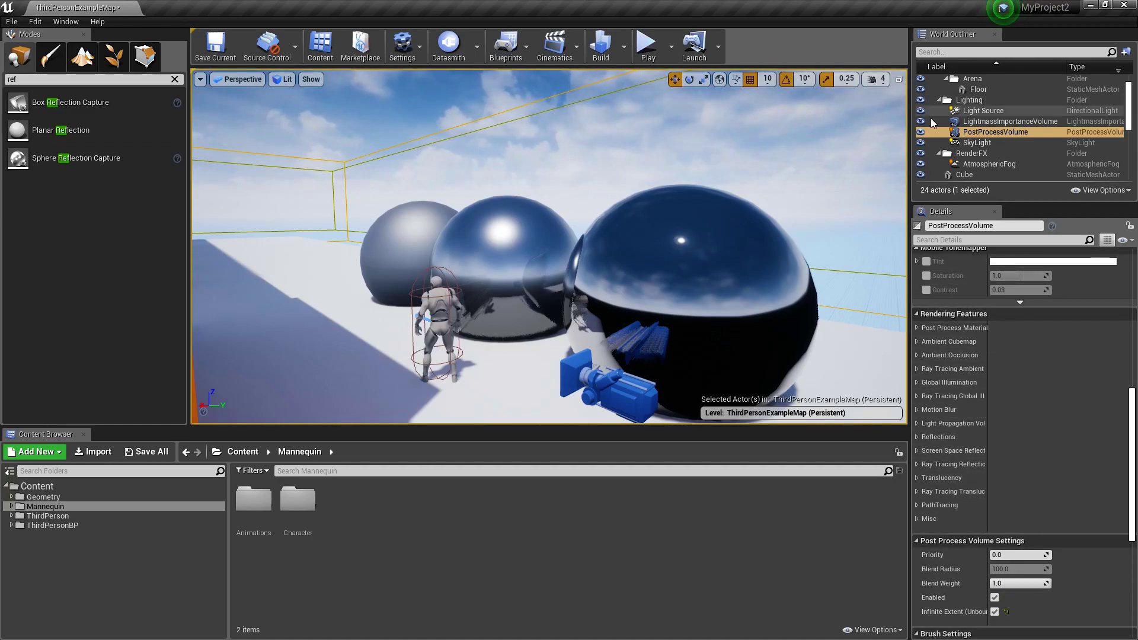
{"action": "left_click", "coordinate": [916, 451]}
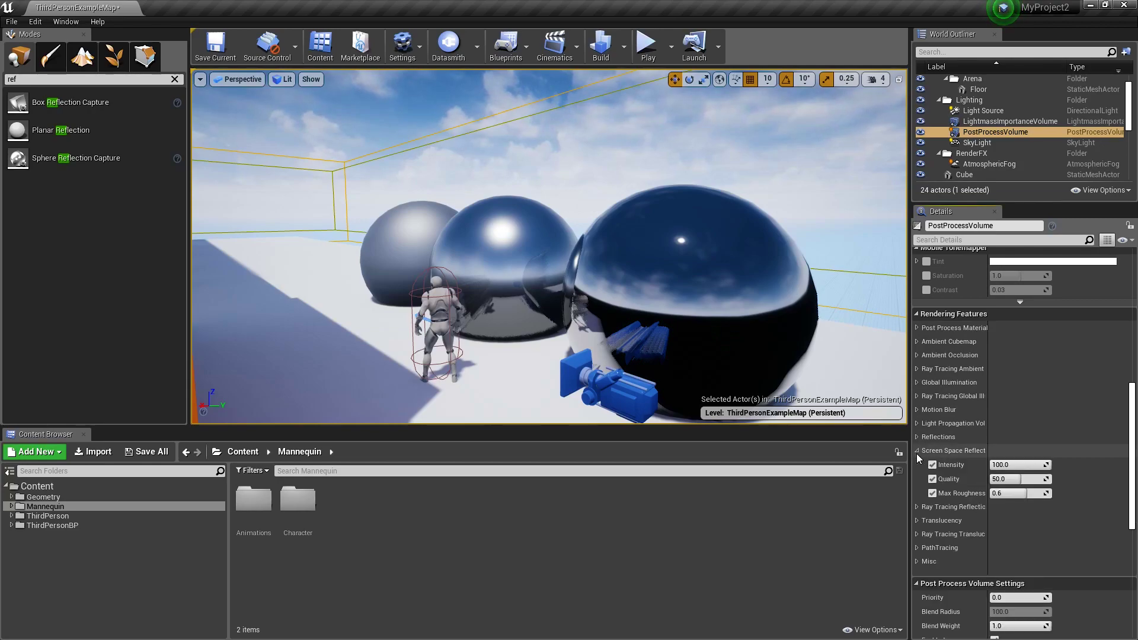
Step: Try a Screen Space Reflections Quality of about 65.7 and reset it to its default of 50
{"action": "key", "text": "w"}
{"action": "right_click_drag", "start_coordinate": [638, 338], "coordinate": [748, 362]}
{"action": "key", "text": "a"}
{"action": "key", "text": "s"}
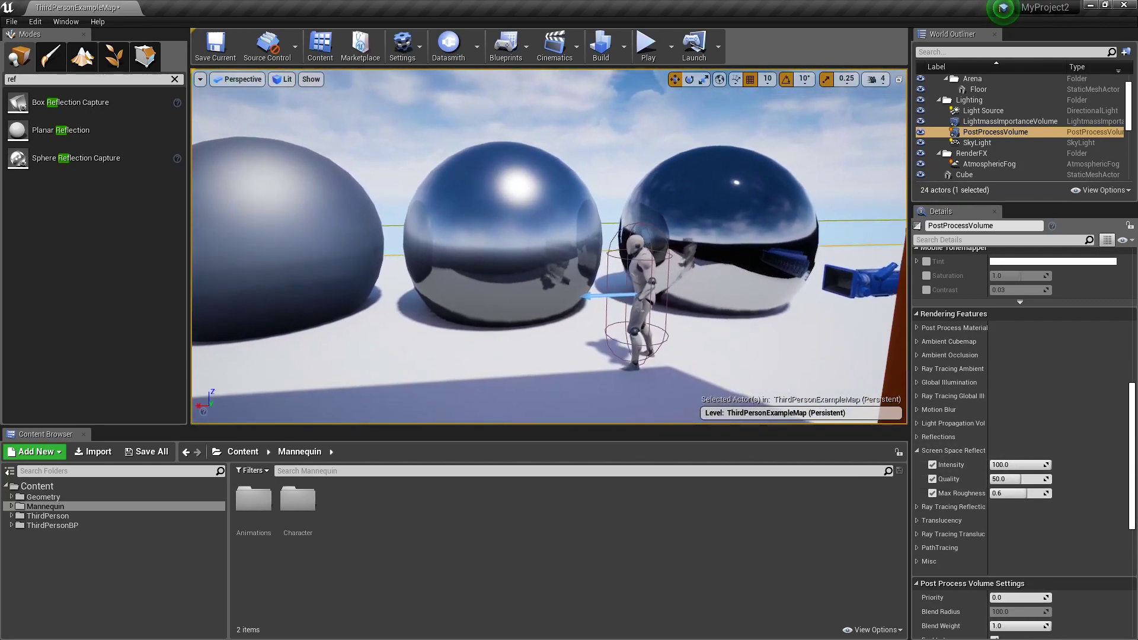
{"action": "left_click_drag", "start_coordinate": [628, 364], "coordinate": [858, 364]}
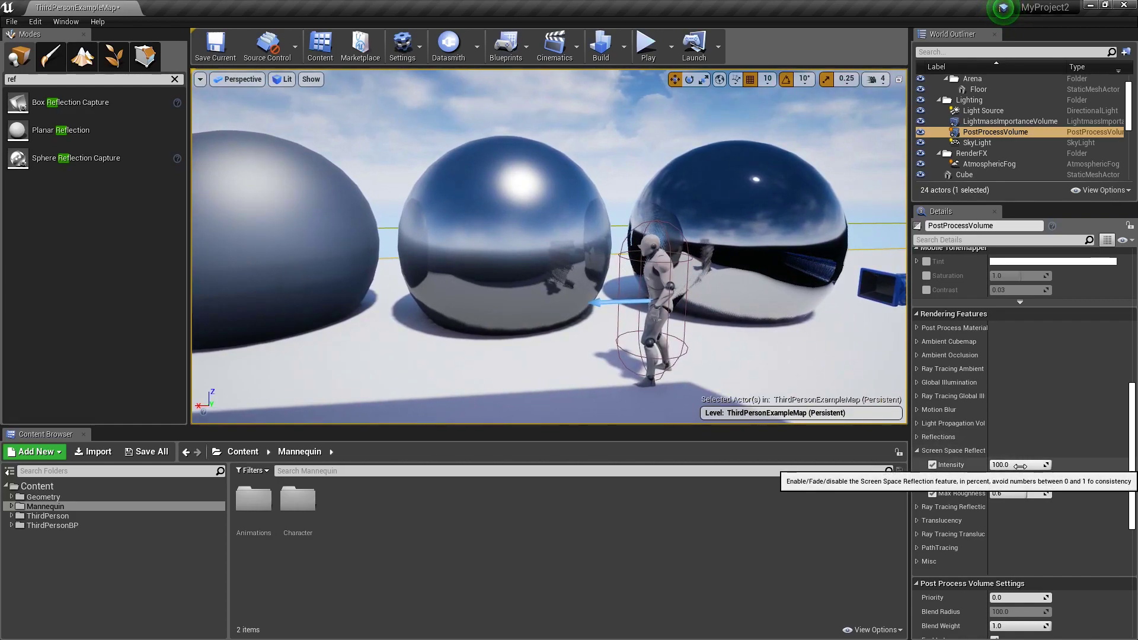
{"action": "left_click_drag", "start_coordinate": [999, 464], "coordinate": [1030, 479]}
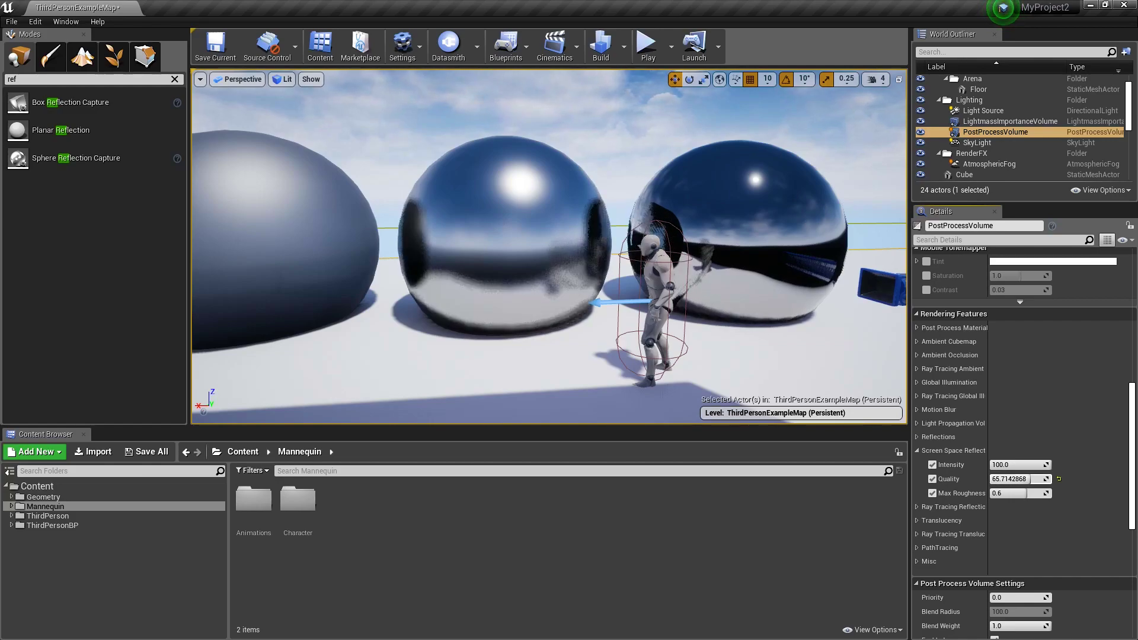
{"action": "left_click", "coordinate": [1059, 478]}
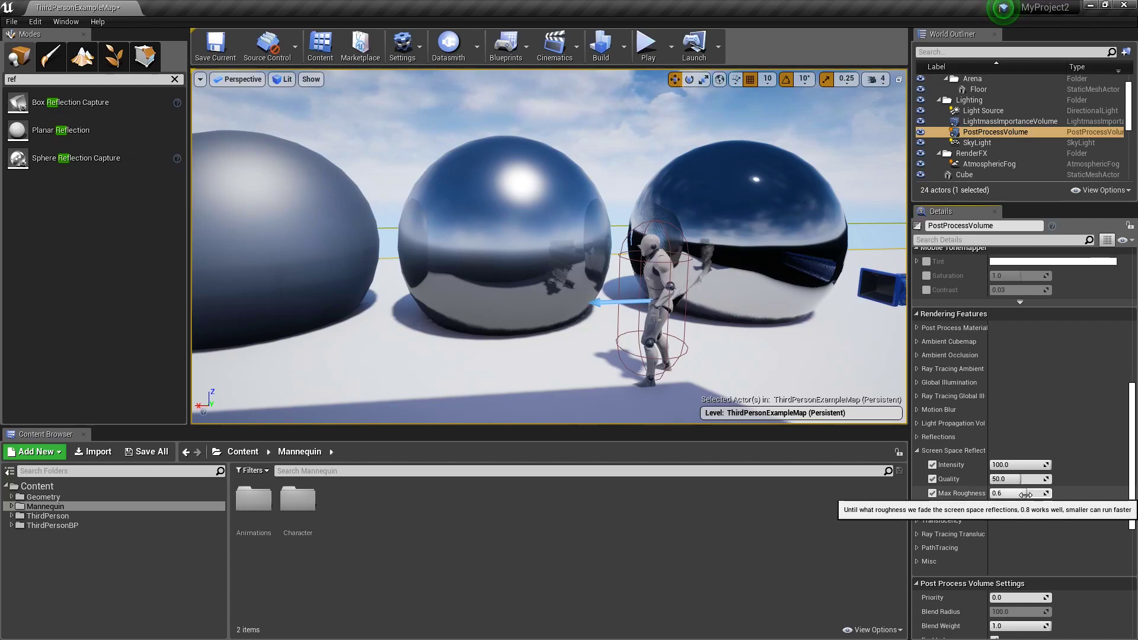
Step: Try Screen Space Reflections Max Roughness values of about 0.52 and 0.78, resetting the value between them
{"action": "mouse_move", "coordinate": [1024, 493]}
{"action": "left_mouse_down"}
{"action": "mouse_move", "coordinate": [1013, 493]}
{"action": "mouse_move", "coordinate": [1038, 493]}
{"action": "mouse_move", "coordinate": [1021, 493]}
{"action": "left_mouse_up"}
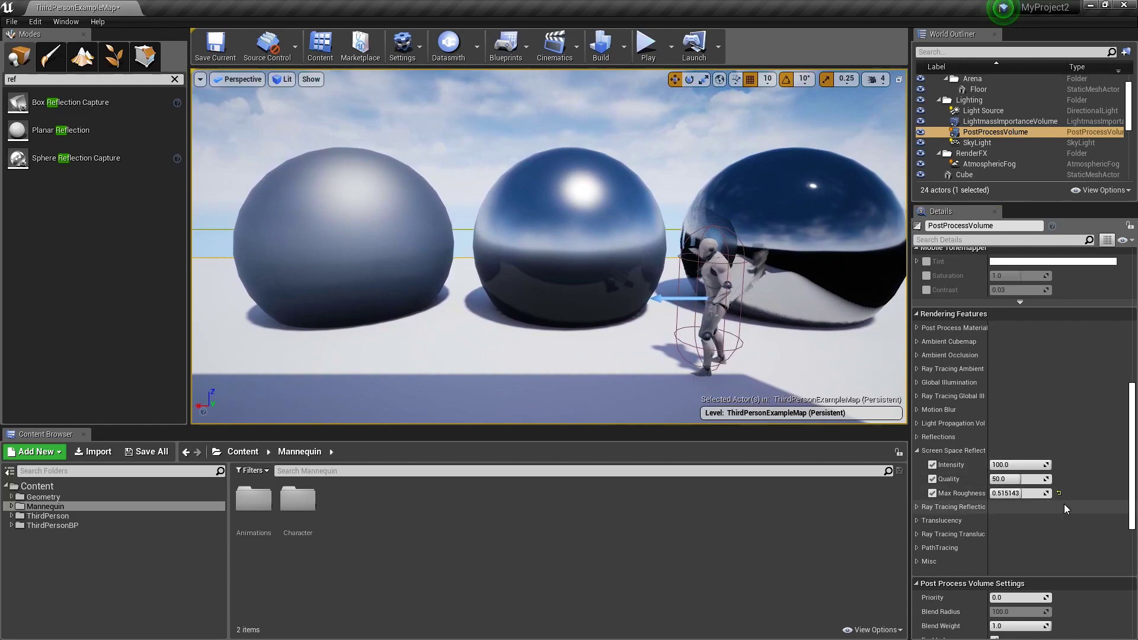
{"action": "left_click", "coordinate": [1059, 494]}
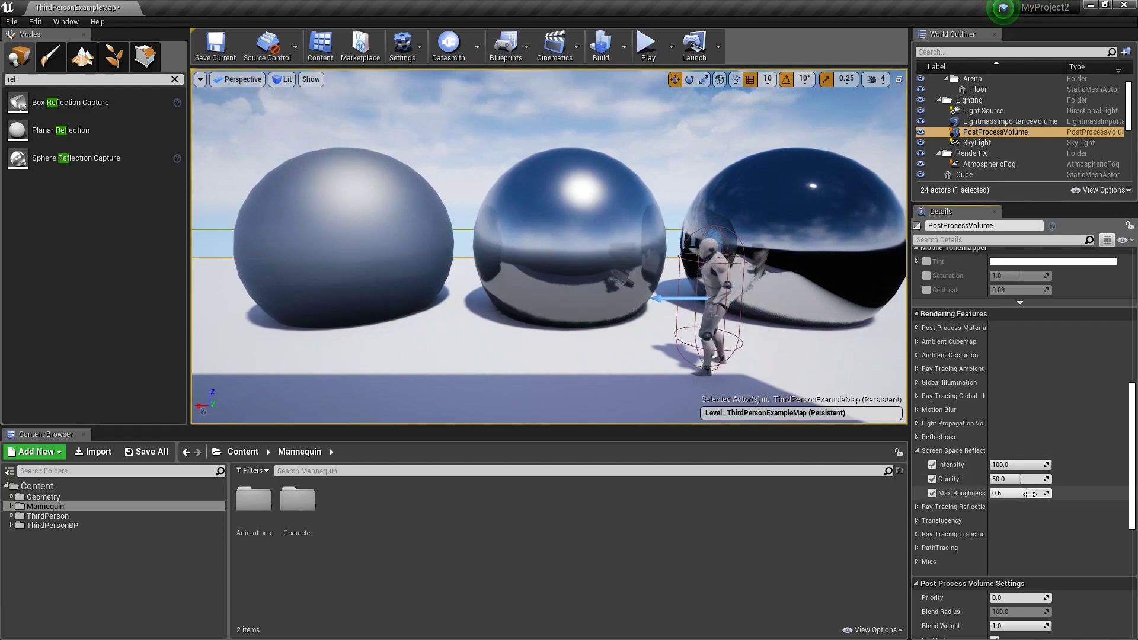
{"action": "mouse_move", "coordinate": [1030, 494]}
{"action": "left_mouse_down"}
{"action": "mouse_move", "coordinate": [1020, 493]}
{"action": "mouse_move", "coordinate": [1037, 493]}
{"action": "left_mouse_up"}
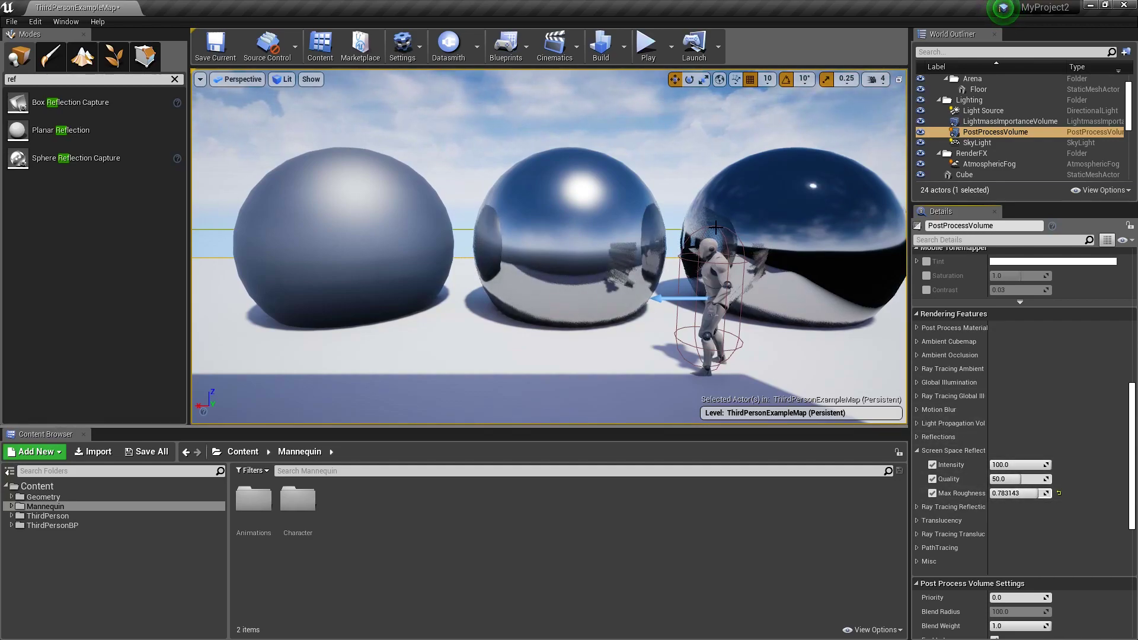
Step: Examine how the screen space reflections of the mannequin and floor on the spheres change with camera distance and angle
{"action": "right_click_drag", "start_coordinate": [631, 258], "coordinate": [699, 267]}
{"action": "right_click_drag", "start_coordinate": [469, 206], "coordinate": [469, 206]}
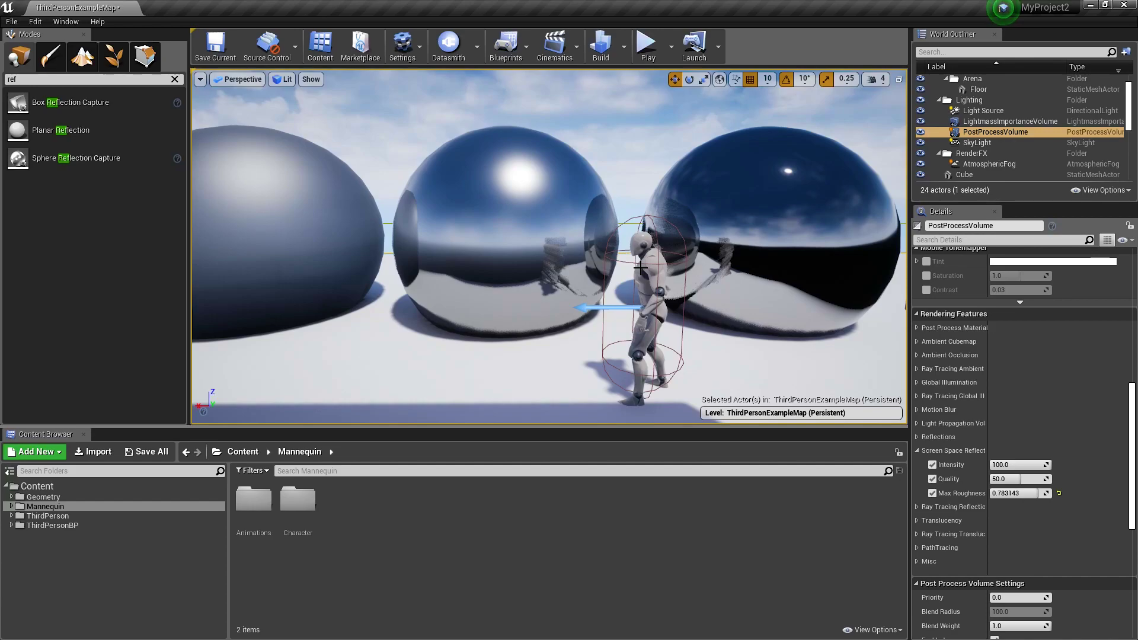
{"action": "left_click_drag", "start_coordinate": [608, 252], "coordinate": [592, 207]}
{"action": "scroll", "coordinate": [607, 252], "scroll_direction": "up", "scroll_amount": 2}
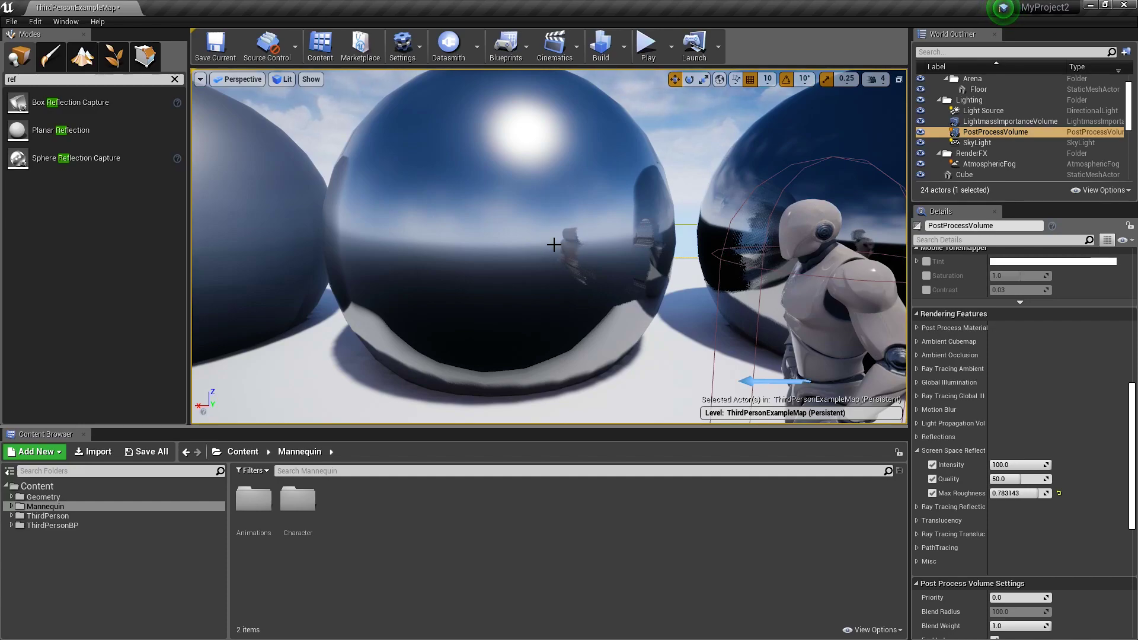
{"action": "right_click_drag", "start_coordinate": [591, 246], "coordinate": [495, 242]}
{"action": "key", "text": "Left"}
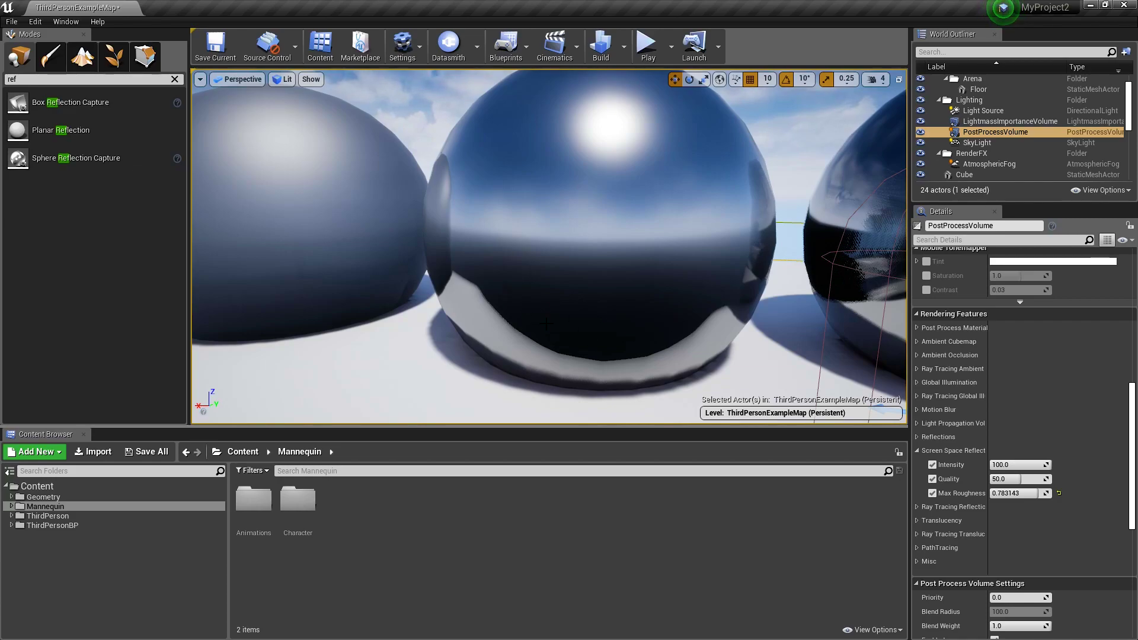
{"action": "right_click_drag", "start_coordinate": [602, 361], "coordinate": [630, 410]}
{"action": "key", "text": "s"}
{"action": "key", "text": "w"}
{"action": "key", "text": "w"}
{"action": "key", "text": "s"}
{"action": "right_click_drag", "start_coordinate": [521, 306], "coordinate": [518, 249]}
{"action": "key", "text": "w"}
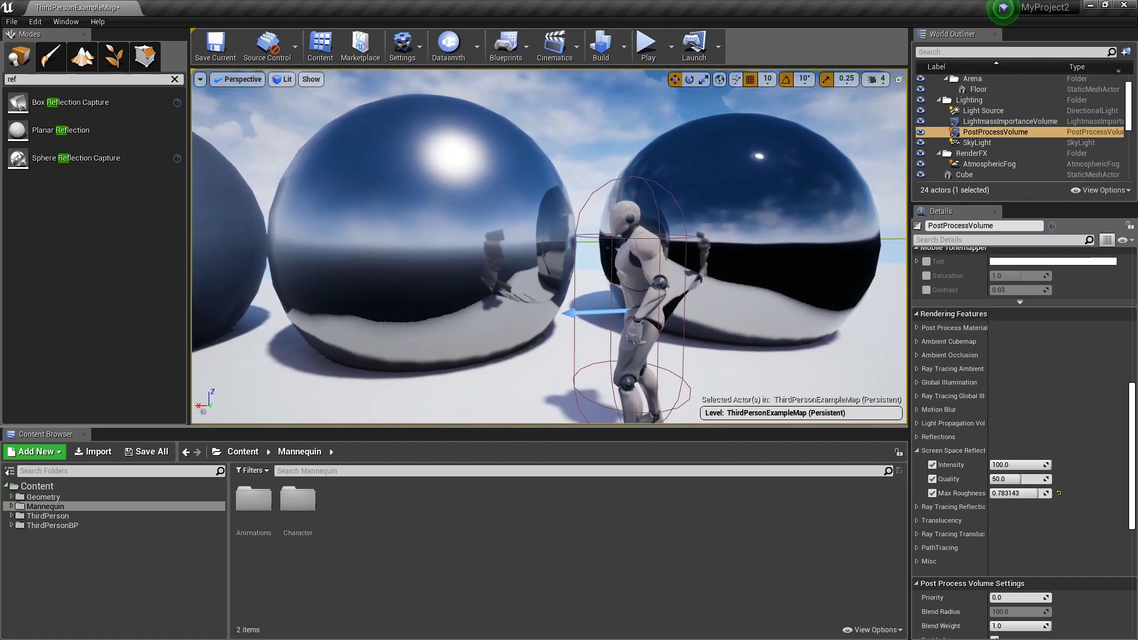
{"action": "right_click_drag", "start_coordinate": [544, 192], "coordinate": [536, 204]}
{"action": "right_click_drag", "start_coordinate": [458, 210], "coordinate": [457, 210]}
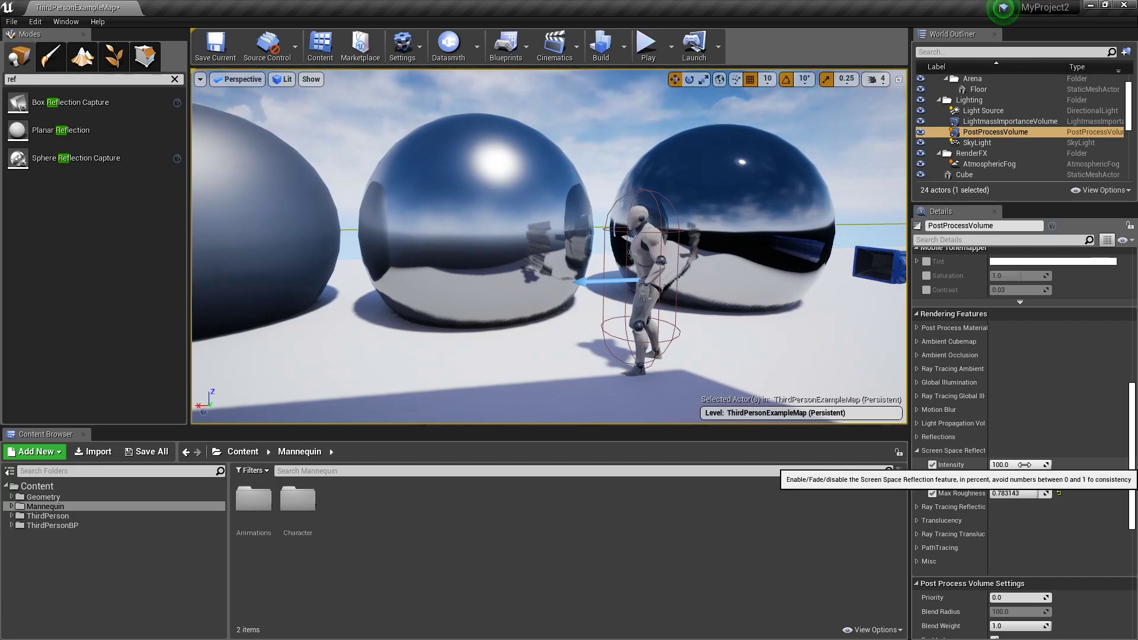
Step: Try Screen Space Reflections Intensity and Quality at 0, and reset Intensity, Quality and Max Roughness to 100, 50 and 0.6
{"action": "left_click_drag", "start_coordinate": [1017, 465], "coordinate": [954, 465]}
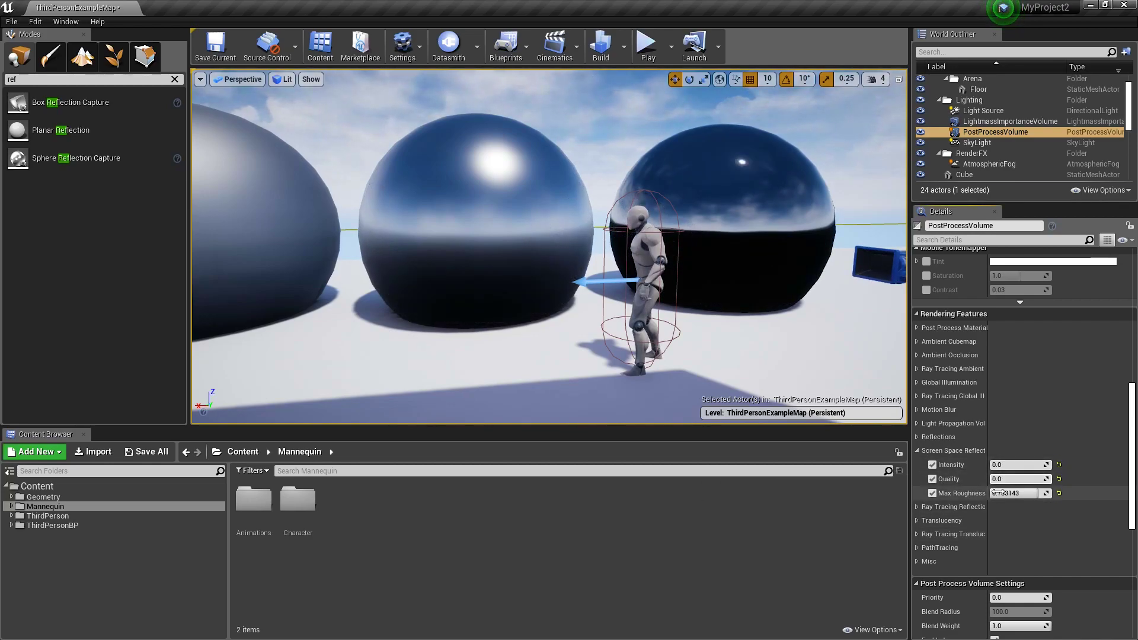
{"action": "left_click", "coordinate": [1058, 464]}
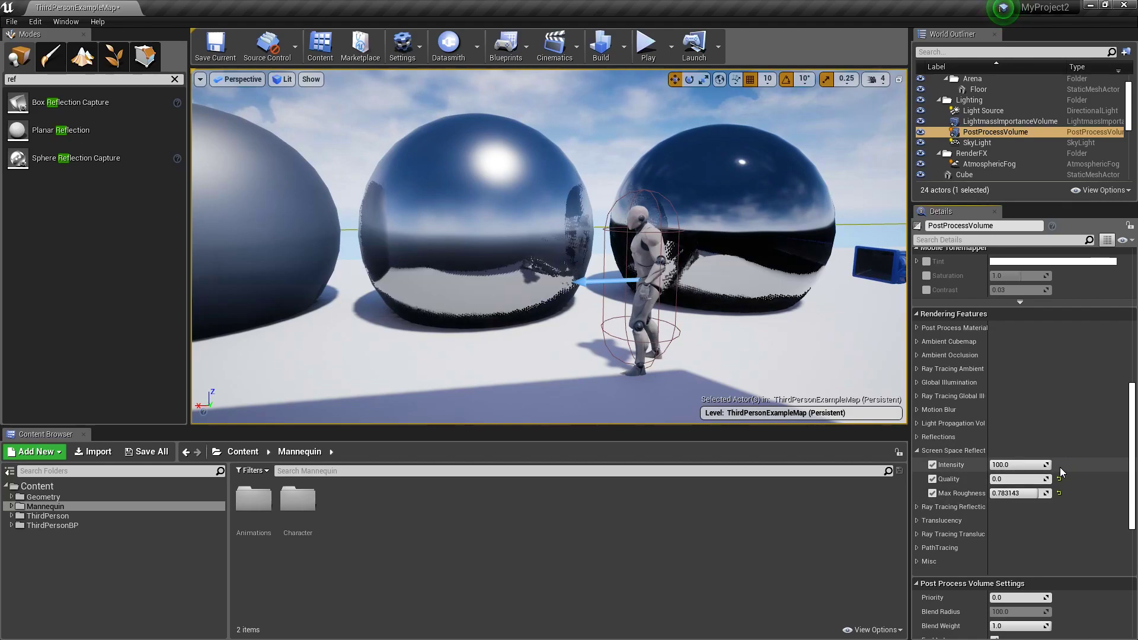
{"action": "left_click", "coordinate": [1059, 479]}
{"action": "left_click", "coordinate": [1059, 494]}
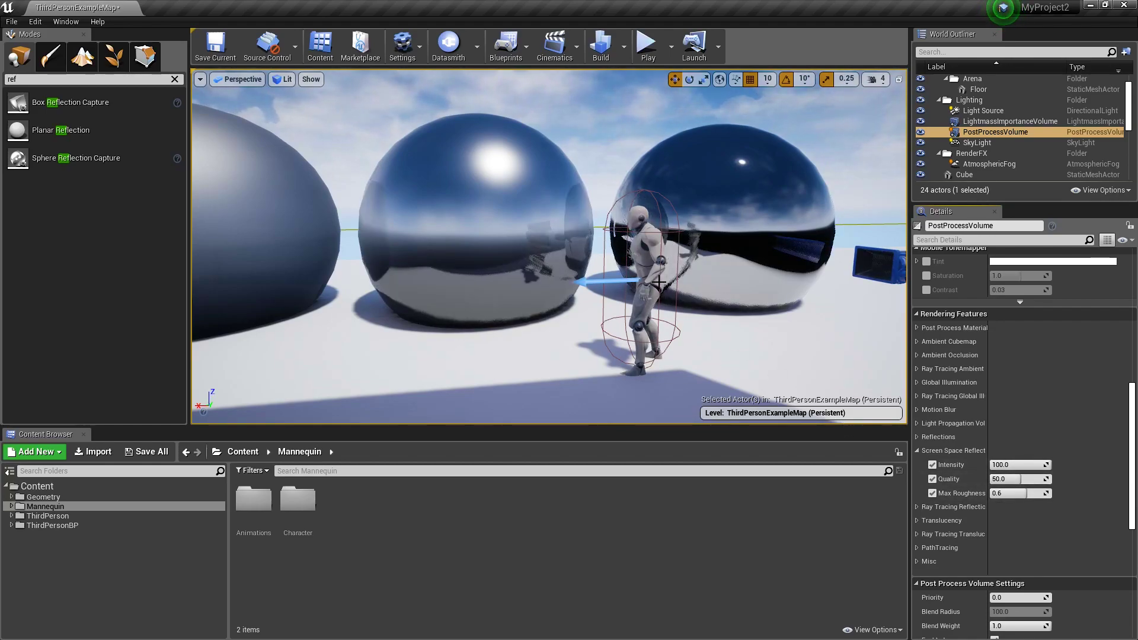
{"action": "right_click_drag", "start_coordinate": [659, 282], "coordinate": [602, 289]}
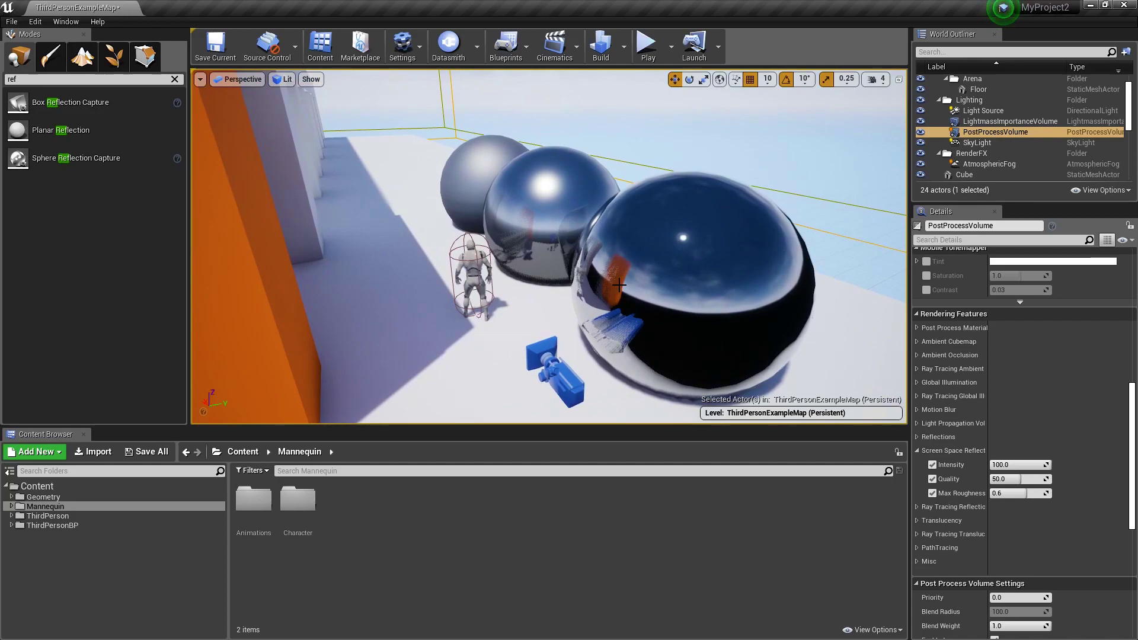
{"action": "key", "text": "s"}
{"action": "right_click_drag", "start_coordinate": [338, 237], "coordinate": [338, 212]}
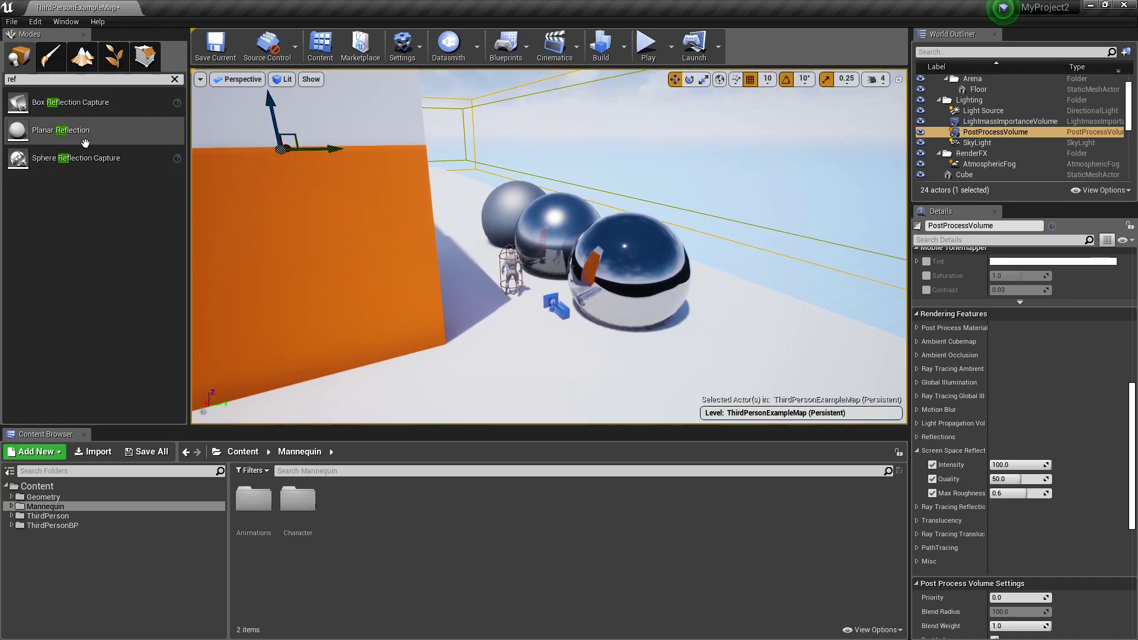
Step: Place a Sphere Reflection Capture at X -540, Y 520, Z 180, between the orange wall and the metallic spheres
{"action": "left_click_drag", "start_coordinate": [84, 158], "coordinate": [460, 264]}
{"action": "key", "text": "s"}
{"action": "right_click_drag", "start_coordinate": [460, 257], "coordinate": [451, 247]}
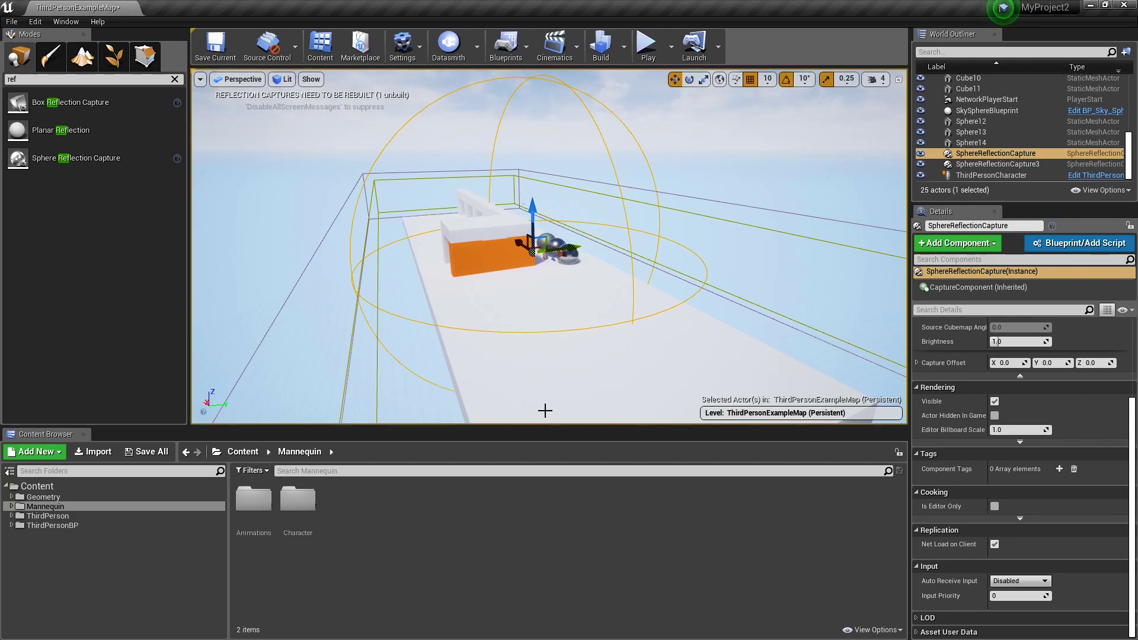
{"action": "key", "text": "w"}
{"action": "right_click_drag", "start_coordinate": [509, 201], "coordinate": [486, 219]}
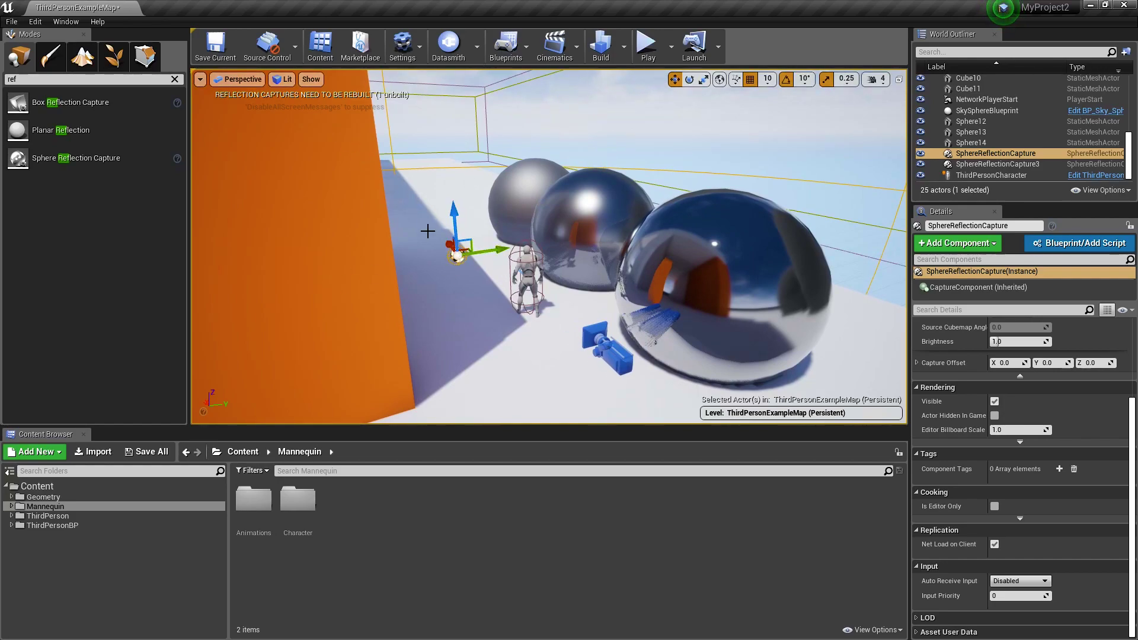
Step: Build the reflection captures for the level
{"action": "left_click", "coordinate": [625, 56]}
{"action": "left_click", "coordinate": [580, 117]}
{"action": "right_click_drag", "start_coordinate": [575, 246], "coordinate": [455, 126]}
{"action": "key", "text": "a"}
{"action": "key", "text": "s"}
{"action": "key", "text": "w"}
{"action": "key", "text": "d"}
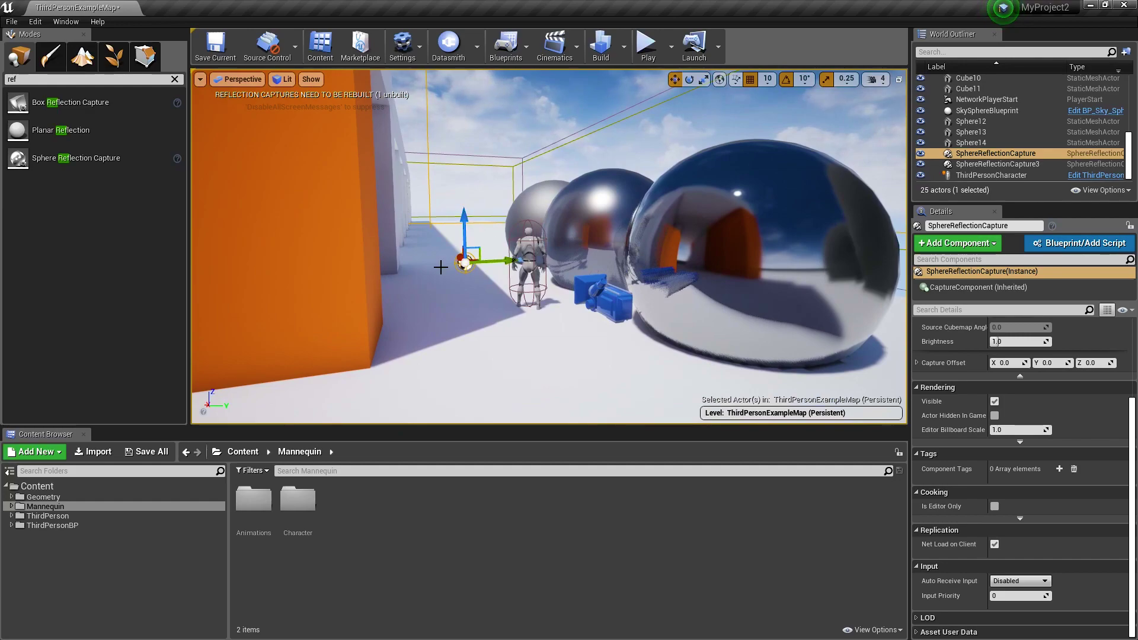
{"action": "left_click", "coordinate": [627, 57]}
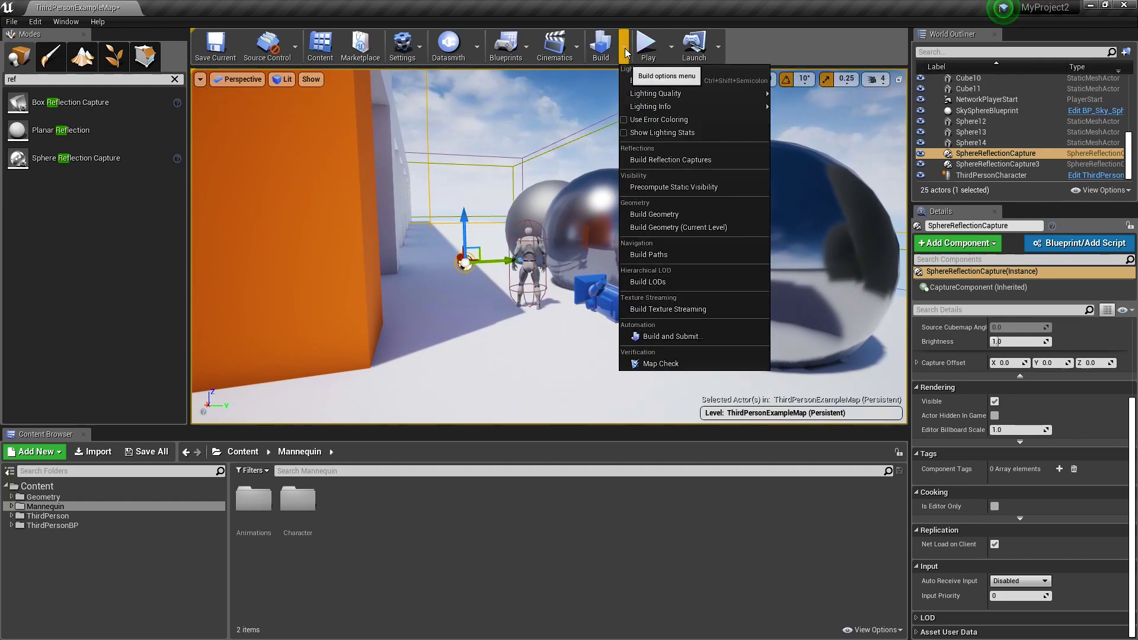
{"action": "left_click", "coordinate": [685, 161]}
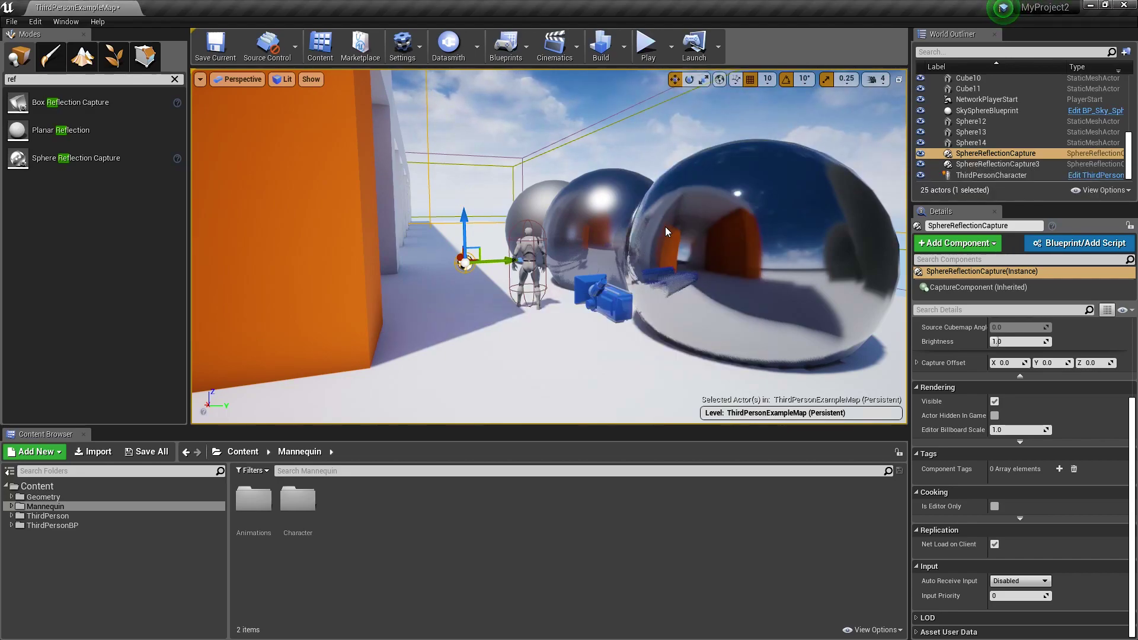
Step: Examine the captured reflections on the three metallic spheres from several distances and angles
{"action": "right_click_drag", "start_coordinate": [512, 182], "coordinate": [563, 183]}
{"action": "mouse_move", "coordinate": [564, 239]}
{"action": "right_mouse_down"}
{"action": "mouse_move", "coordinate": [628, 239]}
{"action": "mouse_move", "coordinate": [564, 239]}
{"action": "right_mouse_up"}
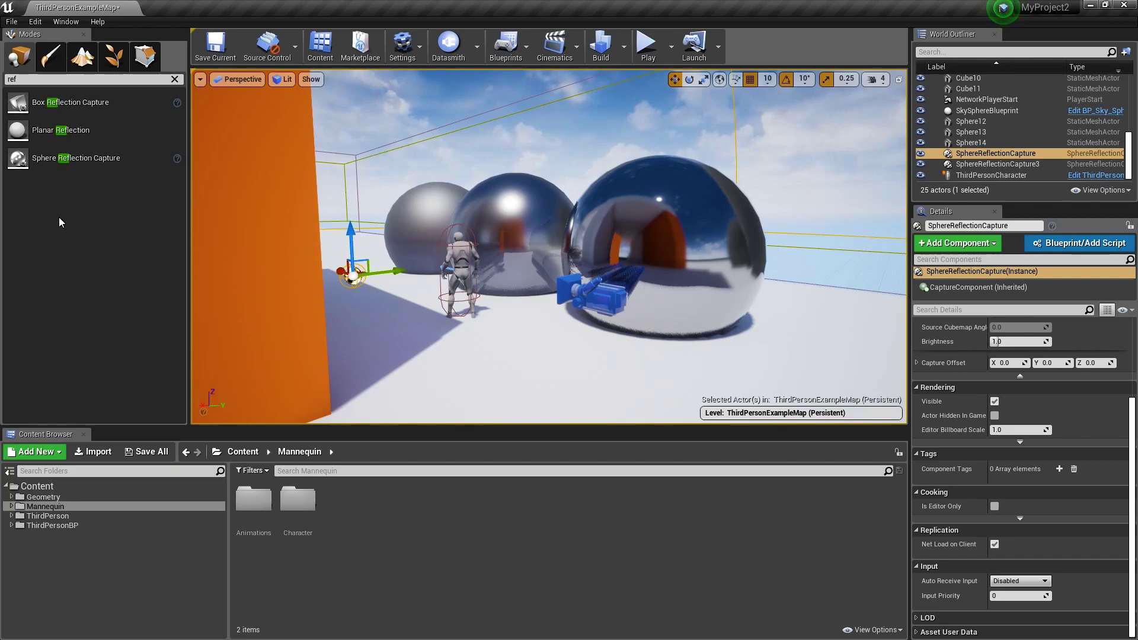
{"action": "left_click_drag", "start_coordinate": [316, 145], "coordinate": [284, 154]}
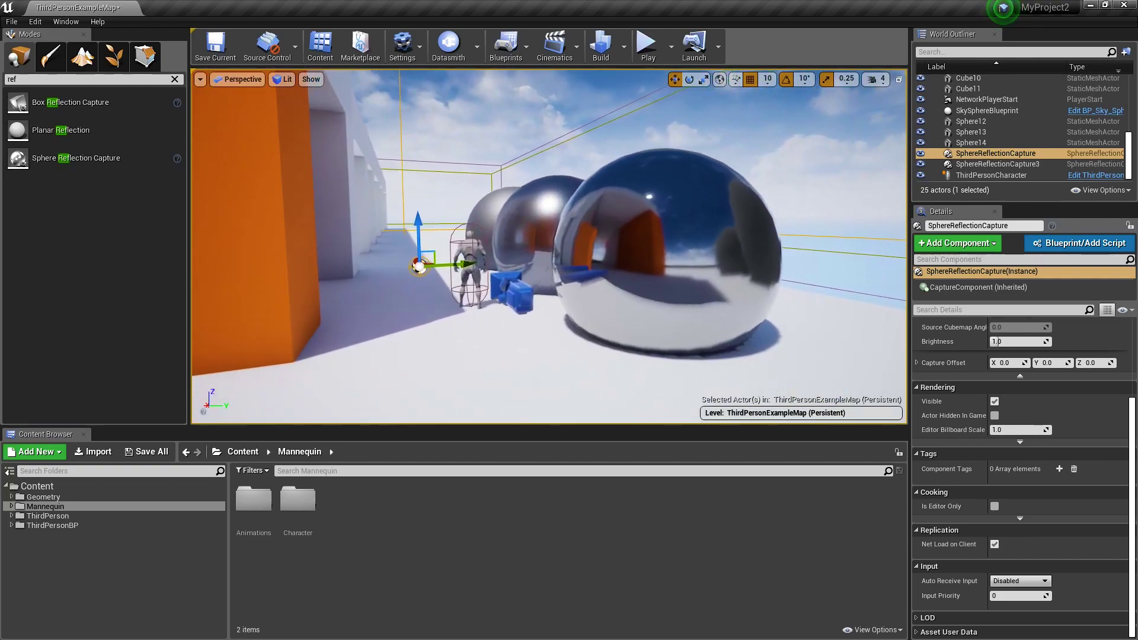
{"action": "right_click_drag", "start_coordinate": [284, 154], "coordinate": [403, 163]}
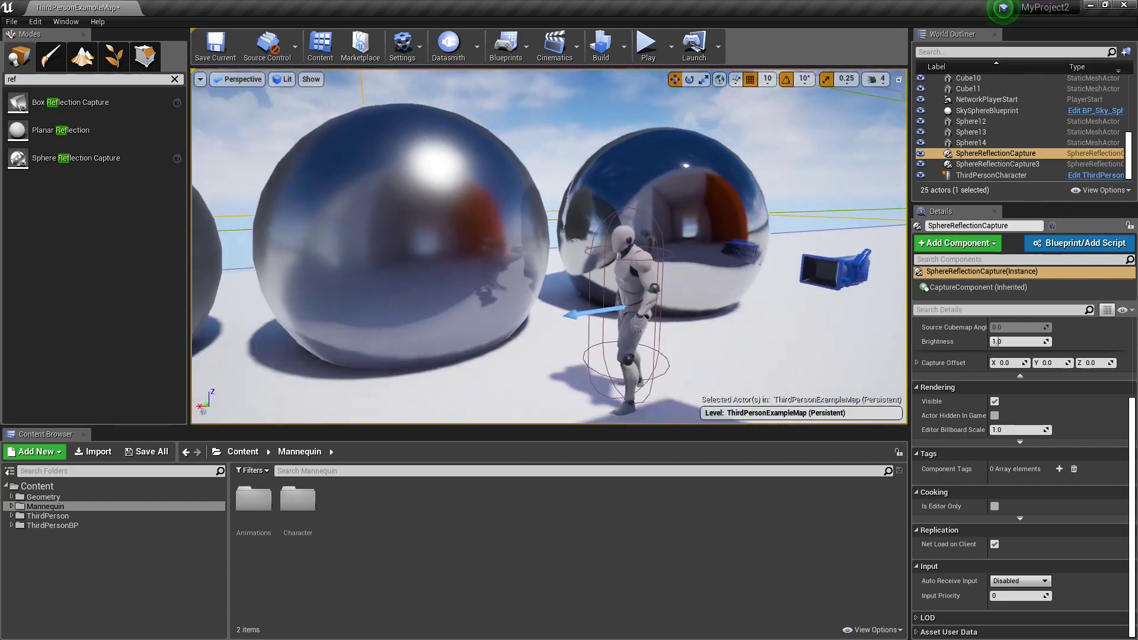
{"action": "right_click_drag", "start_coordinate": [444, 252], "coordinate": [515, 251]}
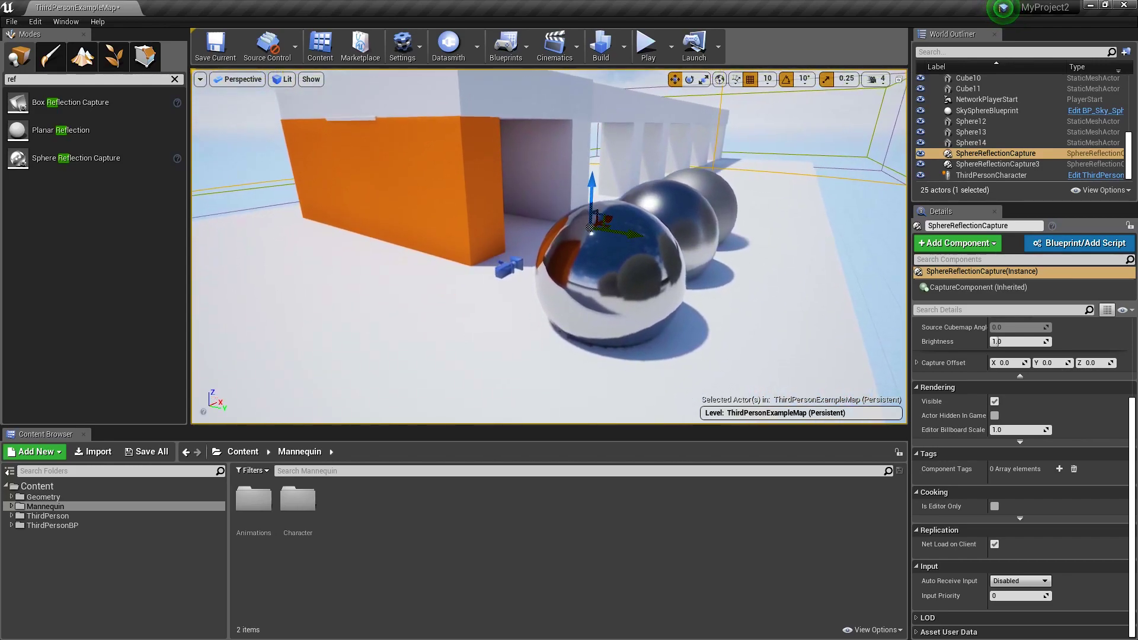
{"action": "right_click_drag", "start_coordinate": [538, 213], "coordinate": [533, 212]}
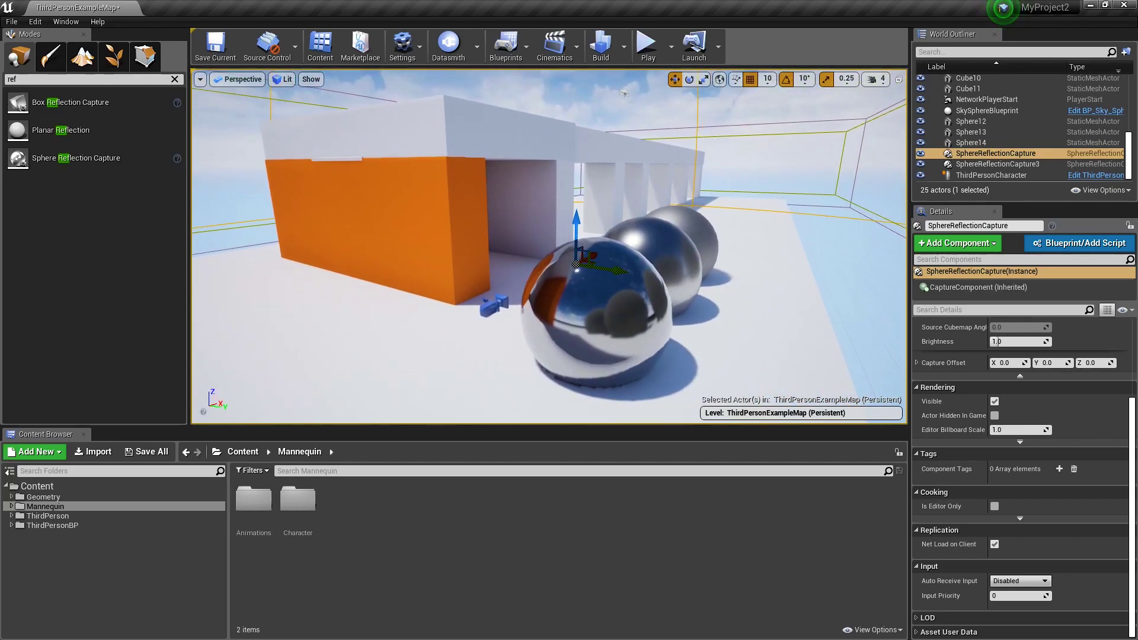
Step: Duplicate the sphere reflection capture to X -1540, Y 600 and set the copy's Influence Radius to about 1128
{"action": "scroll", "coordinate": [953, 340], "scroll_direction": "up", "scroll_amount": 5}
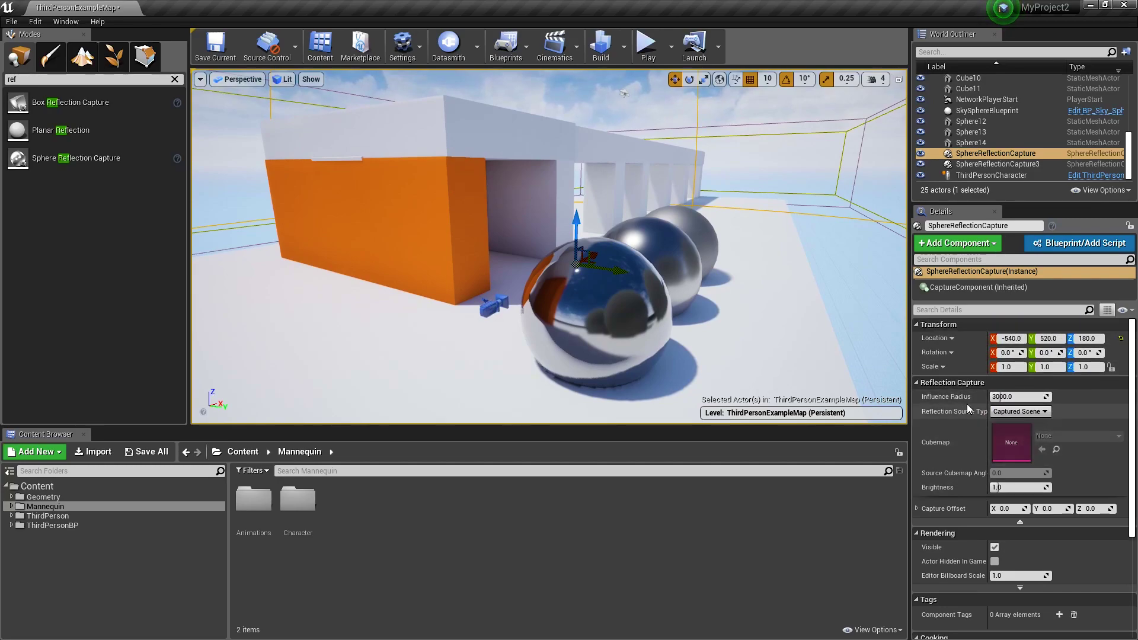
{"action": "right_click_drag", "start_coordinate": [696, 216], "coordinate": [664, 231]}
{"action": "key", "text": "ctrl+w"}
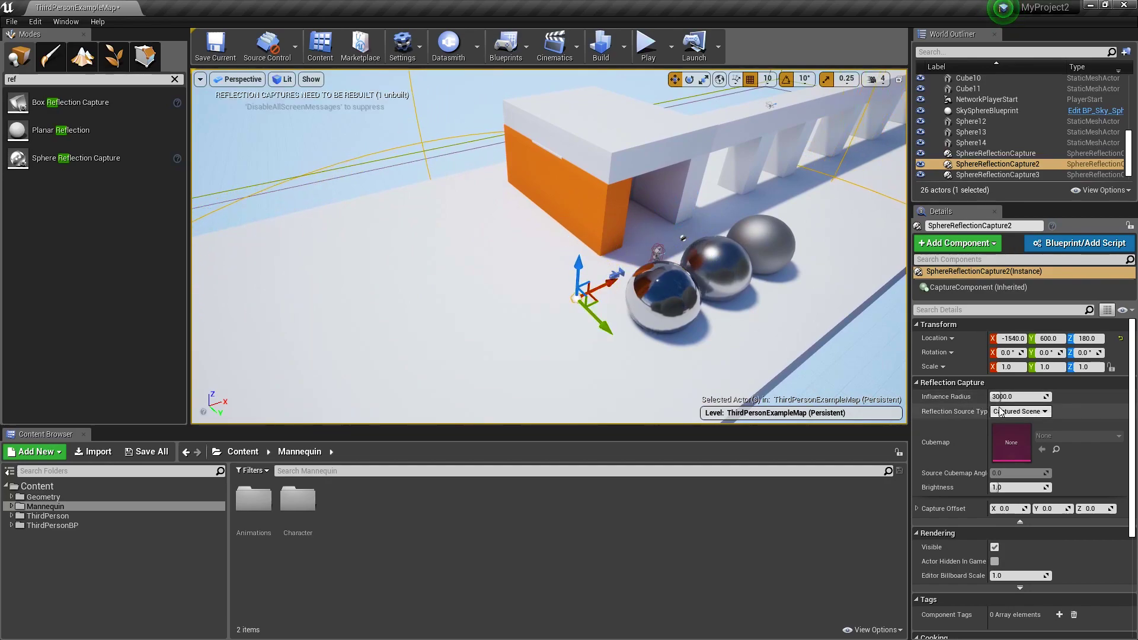
{"action": "left_click_drag", "start_coordinate": [996, 396], "coordinate": [970, 396]}
{"action": "right_click_drag", "start_coordinate": [651, 266], "coordinate": [728, 266]}
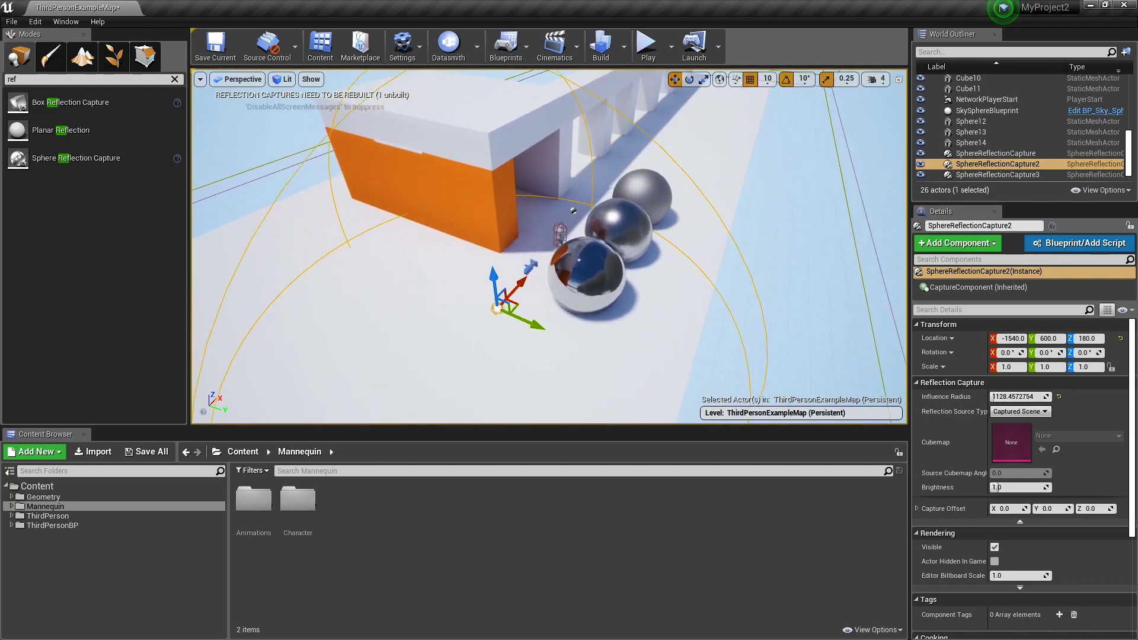
Step: Move the duplicated sphere reflection capture to X -1560, Y 840, in front of the mirror-like sphere
{"action": "right_click_drag", "start_coordinate": [551, 269], "coordinate": [551, 270]}
{"action": "key", "text": "w"}
{"action": "left_click_drag", "start_coordinate": [492, 347], "coordinate": [556, 393]}
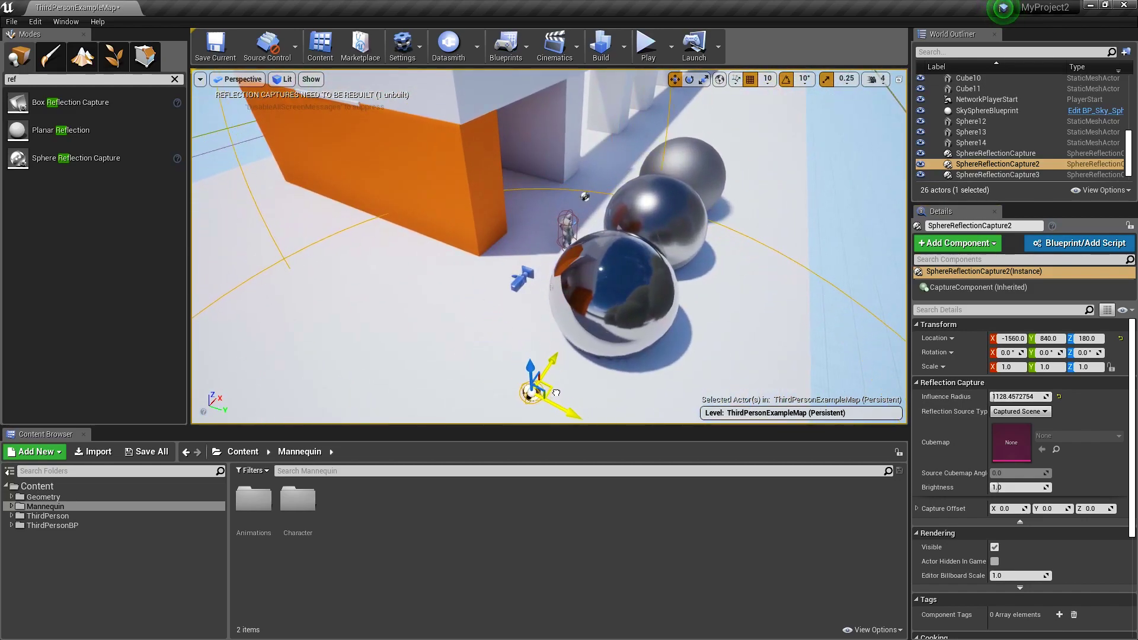
{"action": "right_click_drag", "start_coordinate": [527, 283], "coordinate": [501, 273]}
{"action": "key", "text": "w"}
{"action": "right_click_drag", "start_coordinate": [362, 164], "coordinate": [337, 183]}
{"action": "key", "text": "f"}
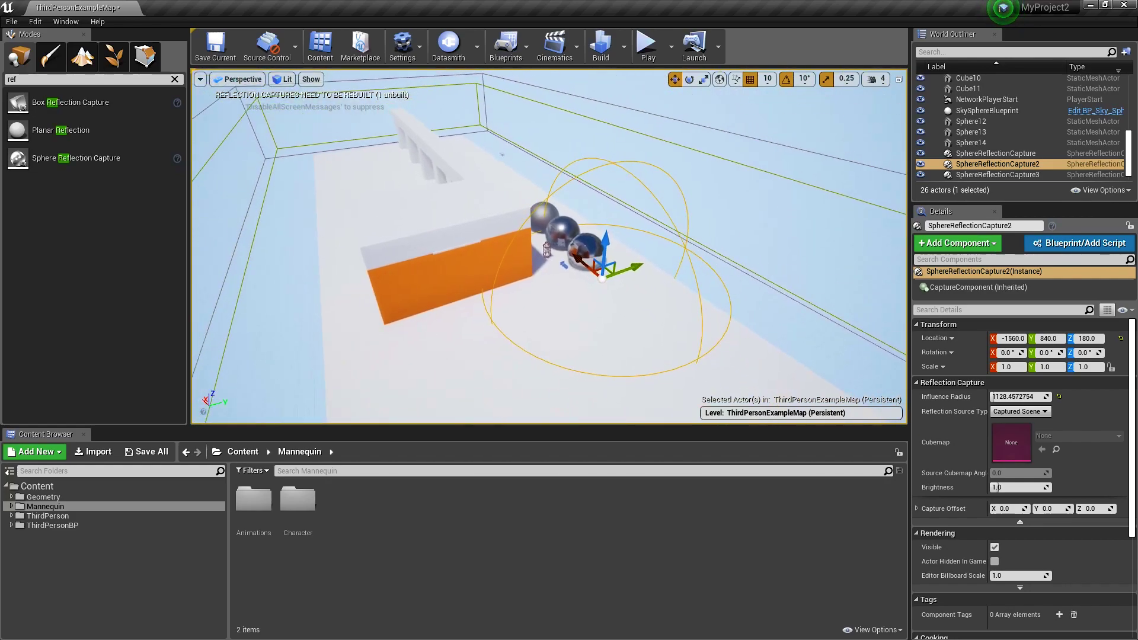
Step: Shift the duplicated sphere reflection capture along Y to 310, towards the orange wall
{"action": "key", "text": "w"}
{"action": "right_click_drag", "start_coordinate": [510, 242], "coordinate": [498, 274]}
{"action": "left_click", "coordinate": [480, 228], "text": "ctrl"}
{"action": "key", "text": "w"}
{"action": "key", "text": "s"}
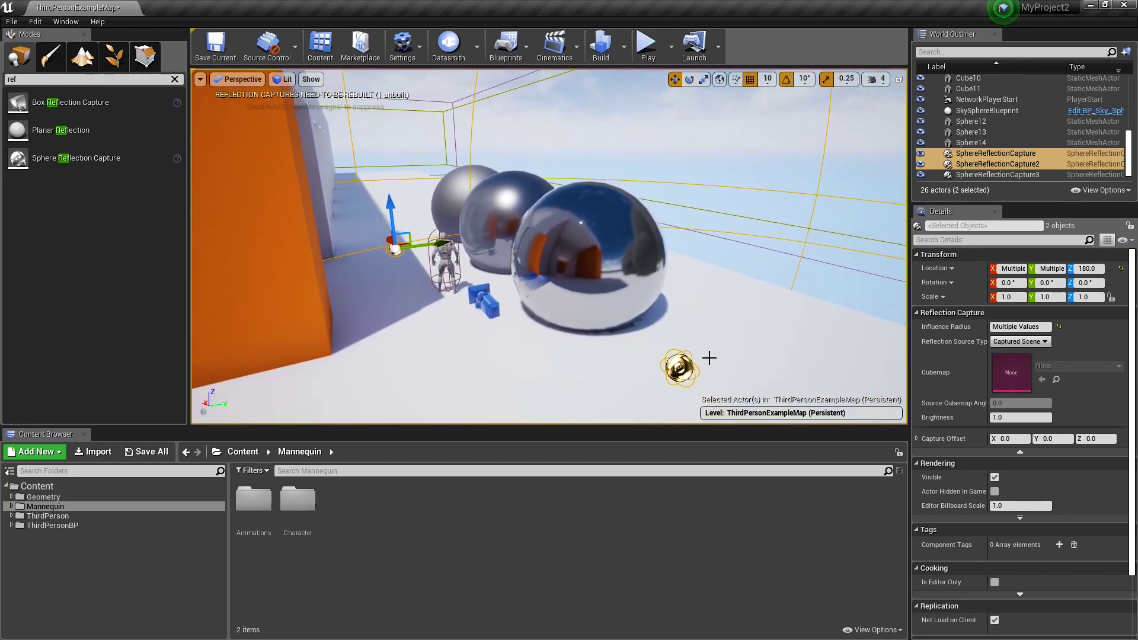
{"action": "left_click", "coordinate": [670, 364]}
{"action": "left_click_drag", "start_coordinate": [687, 355], "coordinate": [413, 336]}
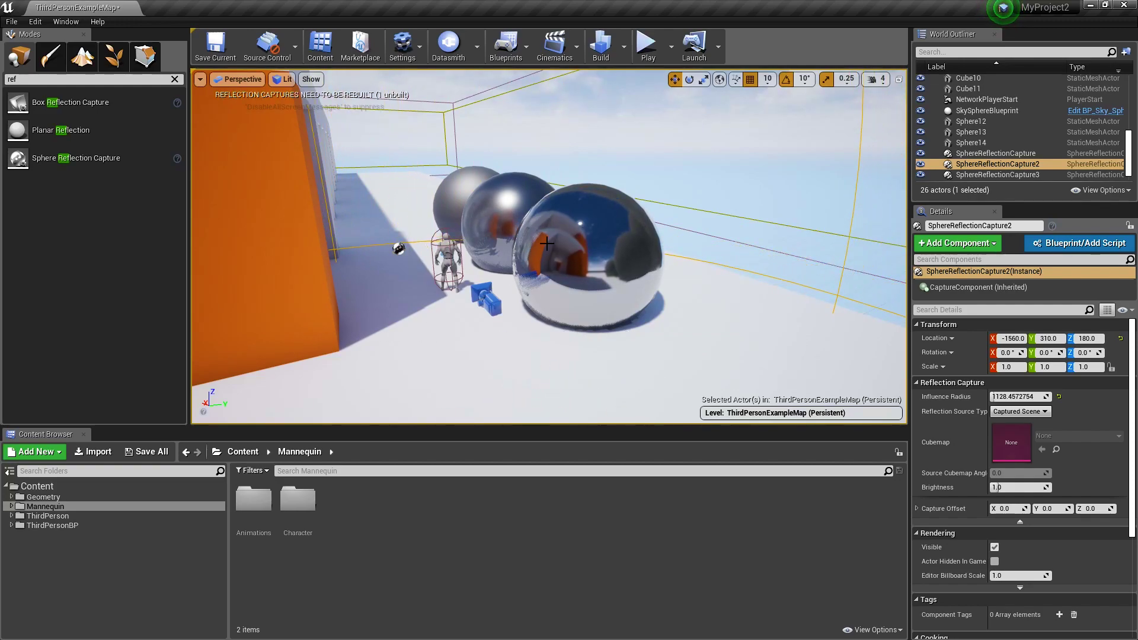
Step: Duplicate the smaller-radius sphere reflection capture twice in front of the spheres, with the last copy at X -1810, Y 720
{"action": "right_click_drag", "start_coordinate": [577, 230], "coordinate": [491, 228]}
{"action": "left_click_drag", "start_coordinate": [569, 229], "coordinate": [524, 238]}
{"action": "key", "text": "ctrl+w"}
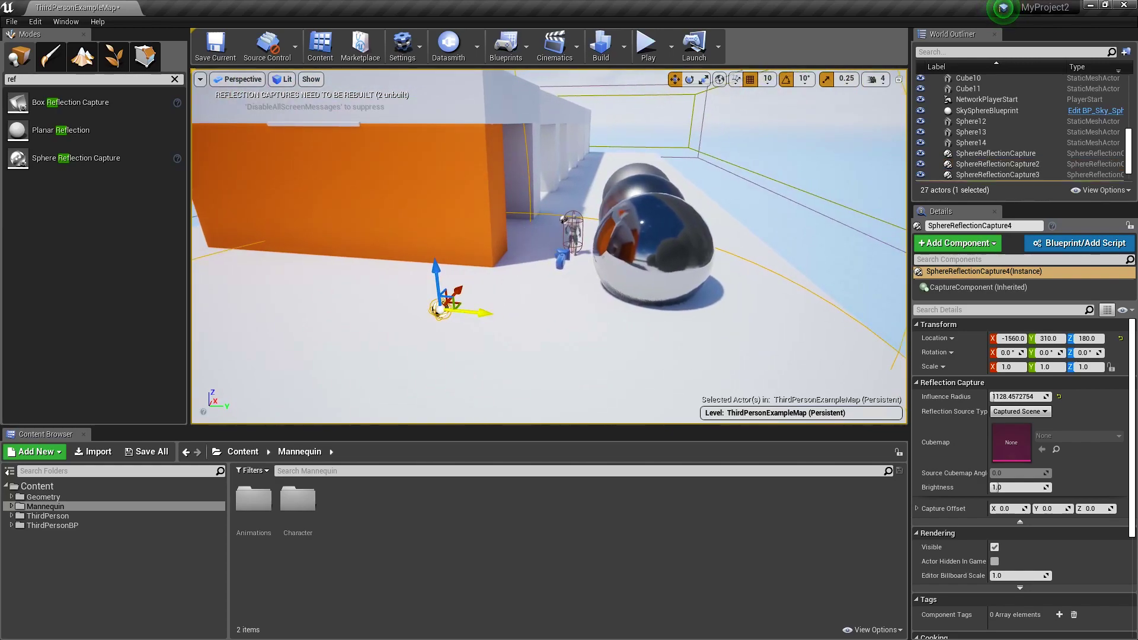
{"action": "left_click_drag", "start_coordinate": [489, 313], "coordinate": [585, 382]}
{"action": "key", "text": "ctrl+w"}
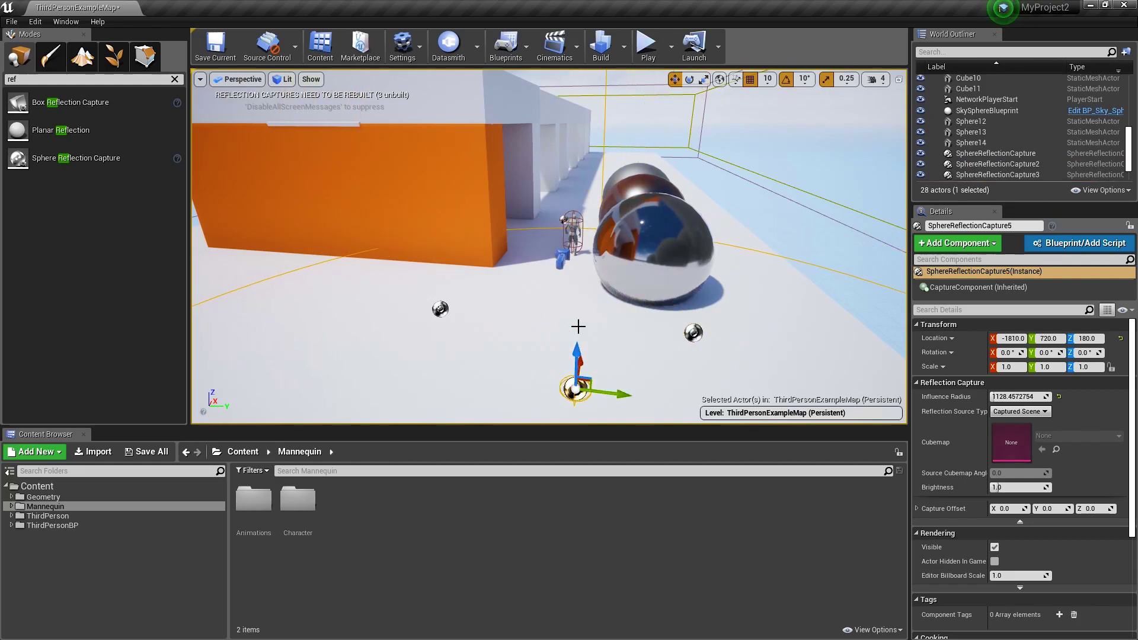
Step: Examine how the overlapping sphere reflection captures affect the reflections on the metallic spheres
{"action": "left_click_drag", "start_coordinate": [578, 326], "coordinate": [559, 244]}
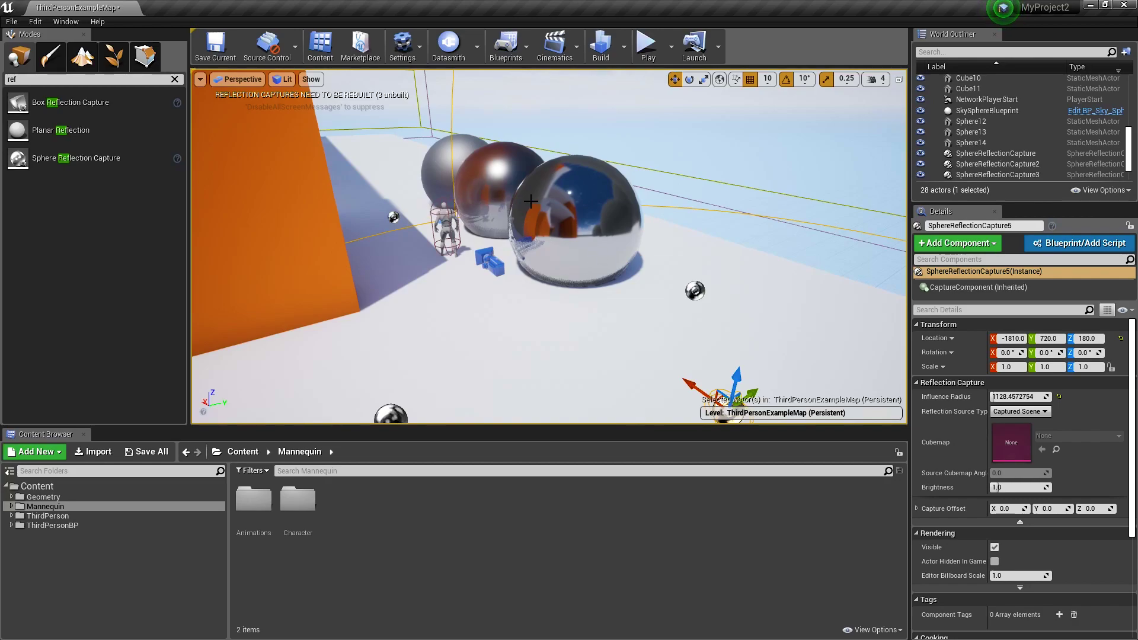
{"action": "key", "text": "s"}
{"action": "right_click_drag", "start_coordinate": [531, 201], "coordinate": [523, 195]}
{"action": "key", "text": "w"}
{"action": "key", "text": "s"}
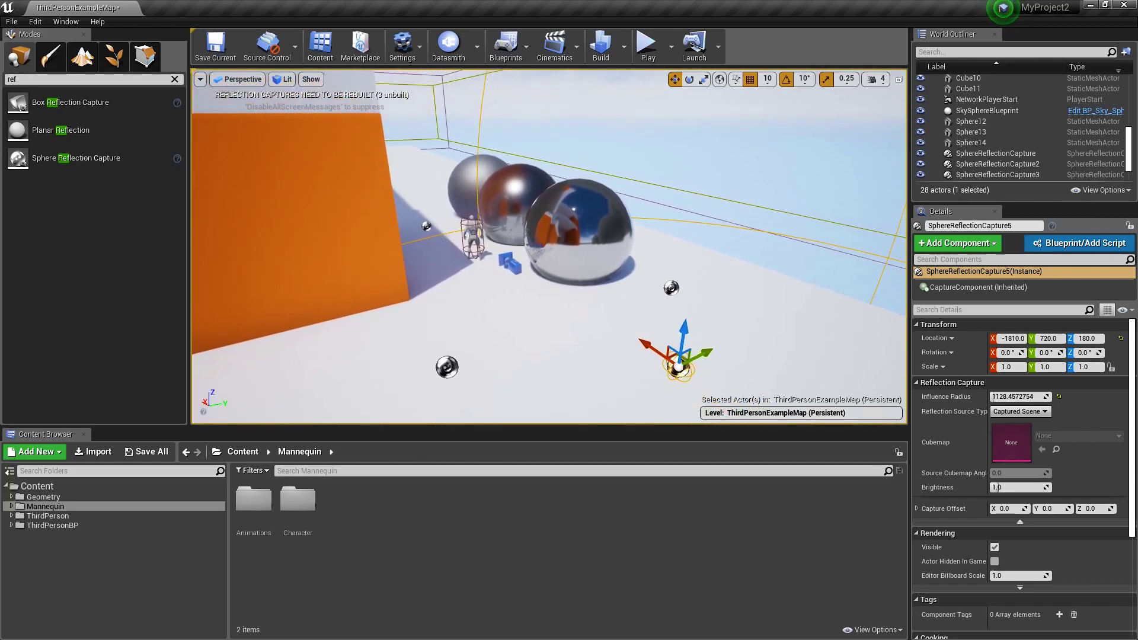
{"action": "right_click_drag", "start_coordinate": [465, 353], "coordinate": [465, 353]}
{"action": "key", "text": "w"}
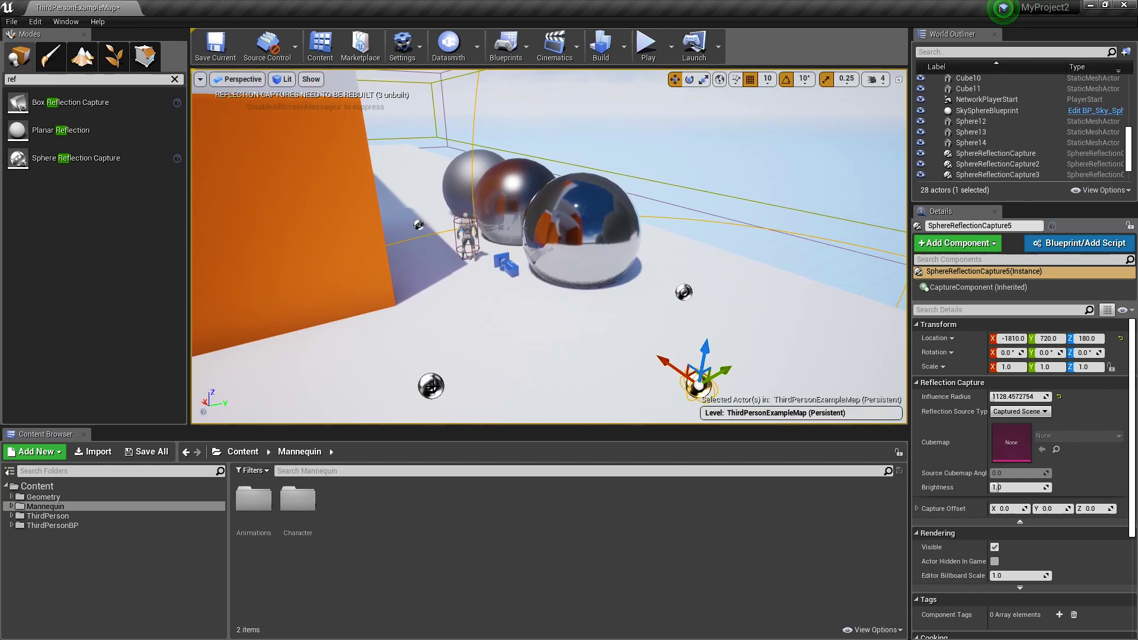
Step: Delete the three duplicated sphere reflection captures in front of the spheres
{"action": "left_click", "coordinate": [430, 385]}
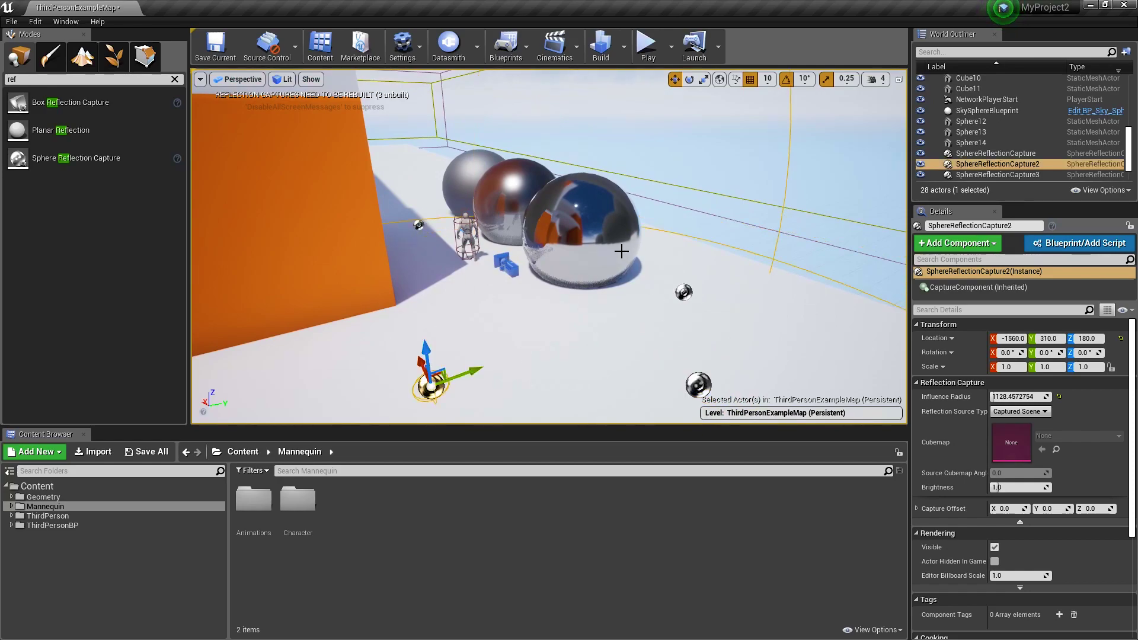
{"action": "key", "text": "Delete"}
{"action": "left_click", "coordinate": [683, 291]}
{"action": "key", "text": "Delete"}
{"action": "left_click", "coordinate": [698, 384]}
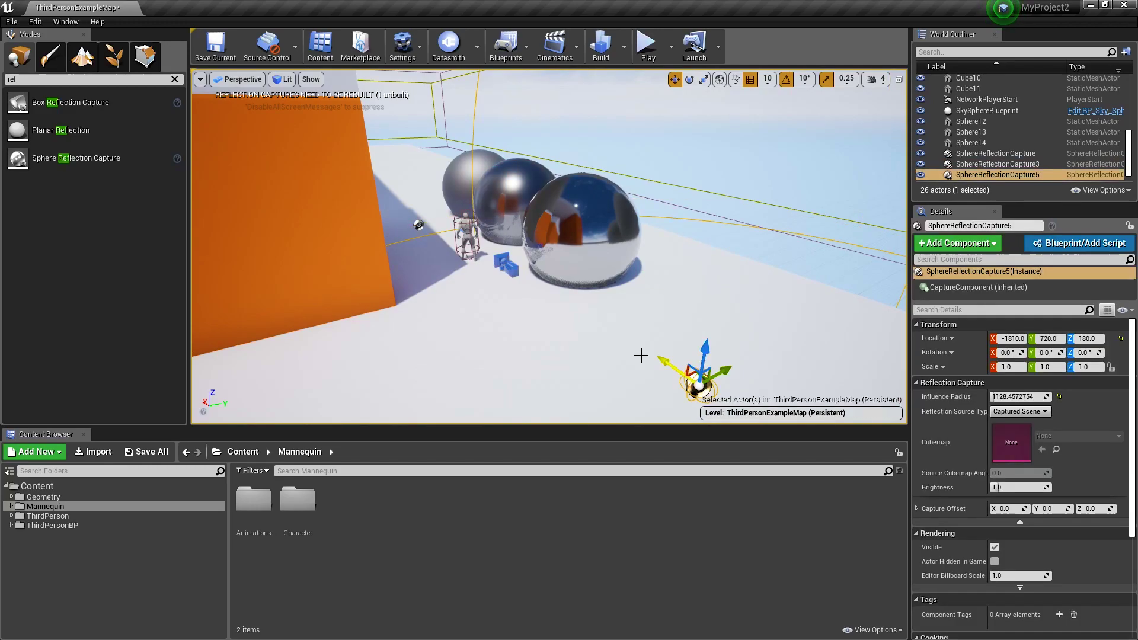
{"action": "key", "text": "Delete"}
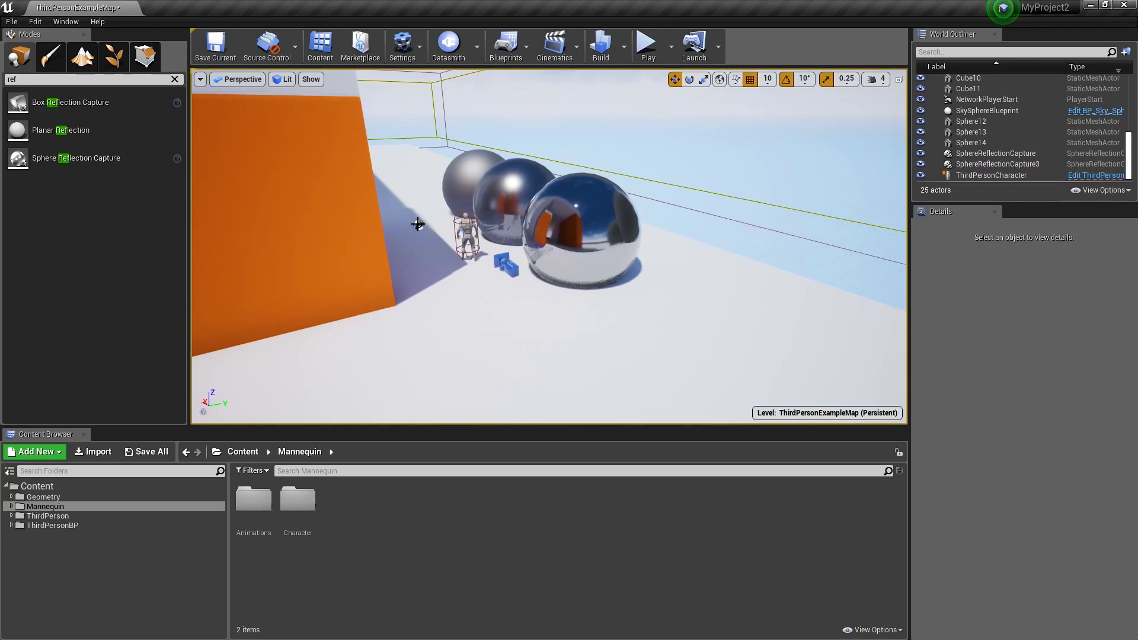
Step: Select the sphere reflection capture beside the mannequin and examine its influence area around the scene
{"action": "left_click", "coordinate": [418, 224]}
{"action": "key", "text": "w"}
{"action": "right_click_drag", "start_coordinate": [418, 224], "coordinate": [249, 192]}
{"action": "key", "text": "s"}
{"action": "key", "text": "w"}
{"action": "key", "text": "s"}
{"action": "key", "text": "s"}
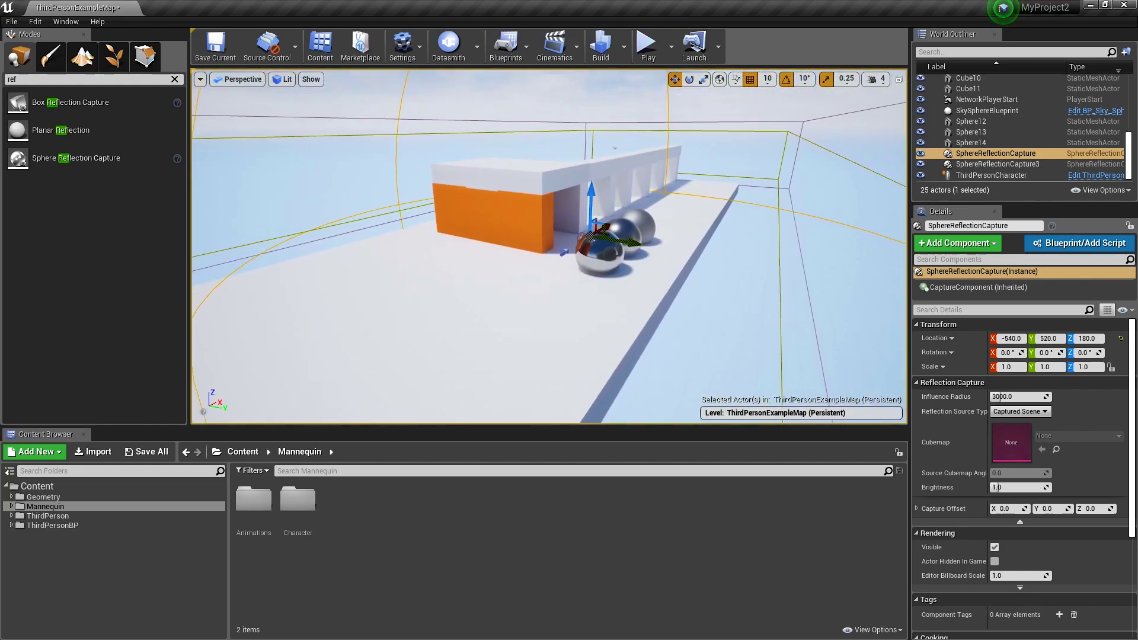
Step: Place a Box Reflection Capture in front of the orange wall and position it at X -2030, Y 420, Z 530
{"action": "right_click_drag", "start_coordinate": [403, 221], "coordinate": [496, 299]}
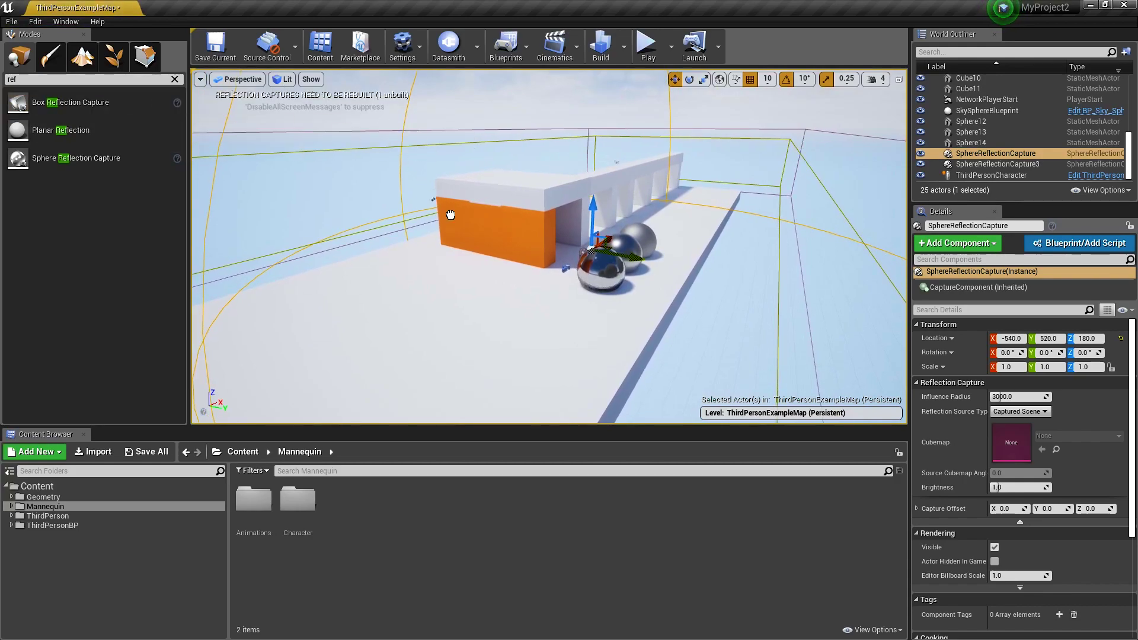
{"action": "left_click_drag", "start_coordinate": [495, 300], "coordinate": [496, 301]}
{"action": "key", "text": "d"}
{"action": "key", "text": "s"}
{"action": "right_click_drag", "start_coordinate": [513, 247], "coordinate": [443, 247]}
{"action": "left_click_drag", "start_coordinate": [574, 246], "coordinate": [577, 208]}
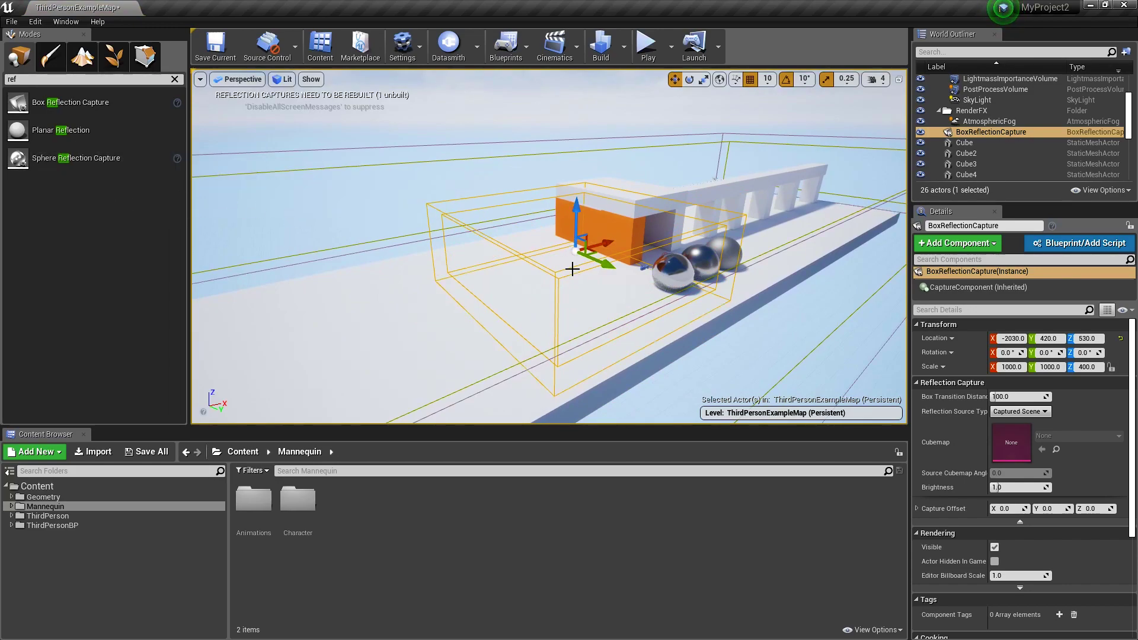
Step: Move the box reflection capture along X away from the spheres, to -2090 and on to -2570
{"action": "key", "text": "a"}
{"action": "right_click_drag", "start_coordinate": [682, 217], "coordinate": [756, 220]}
{"action": "key", "text": "w"}
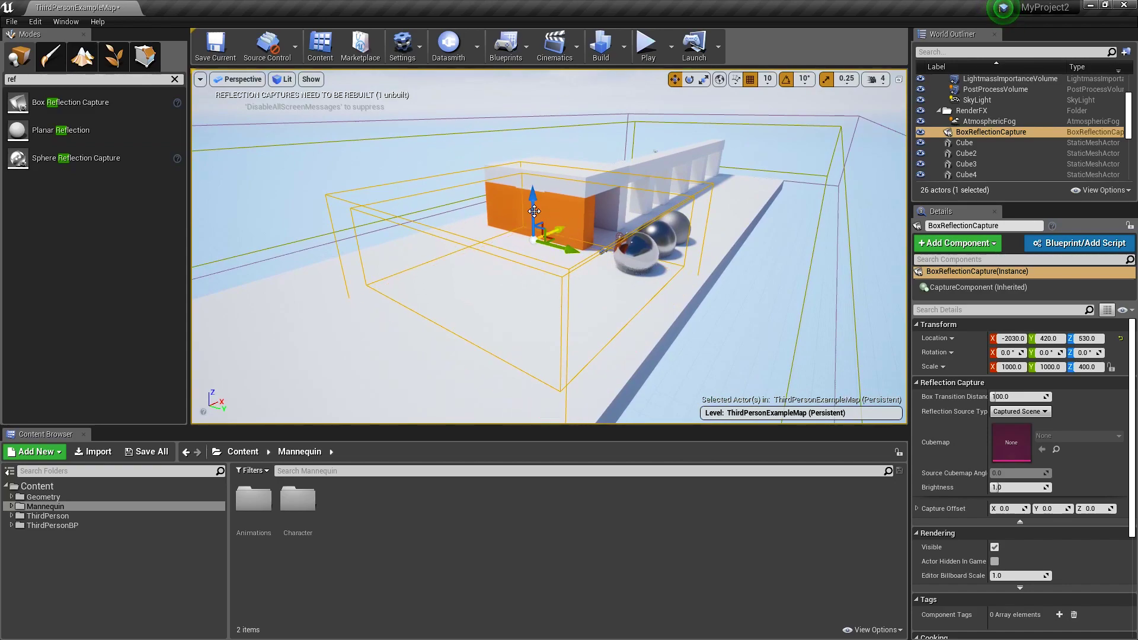
{"action": "key", "text": "w"}
{"action": "right_click_drag", "start_coordinate": [674, 249], "coordinate": [683, 260]}
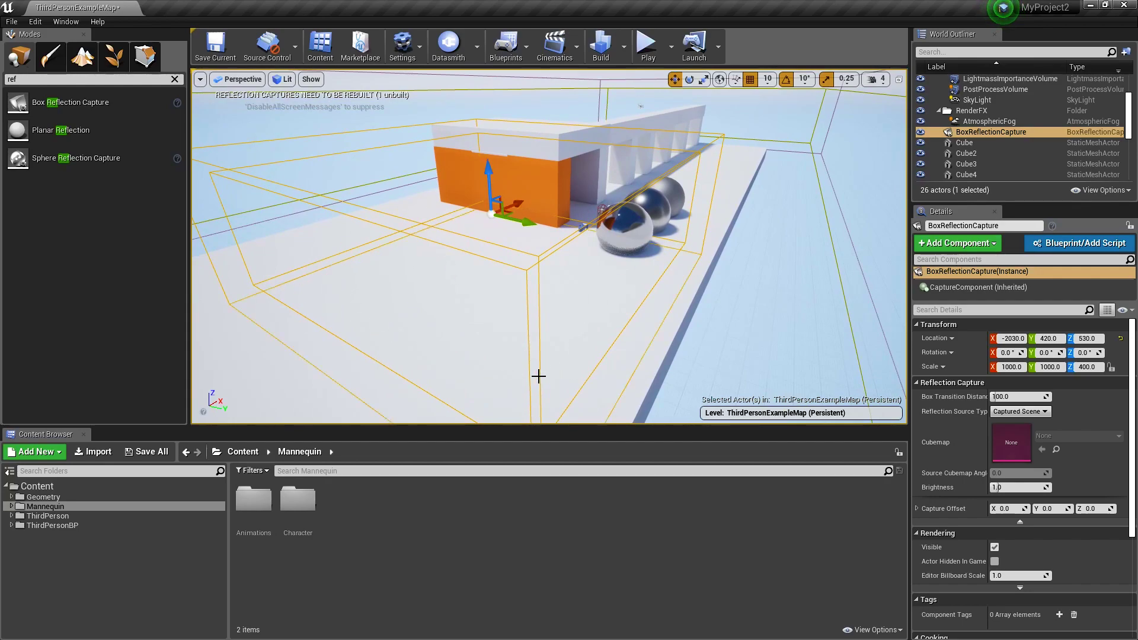
{"action": "left_click_drag", "start_coordinate": [495, 195], "coordinate": [438, 242]}
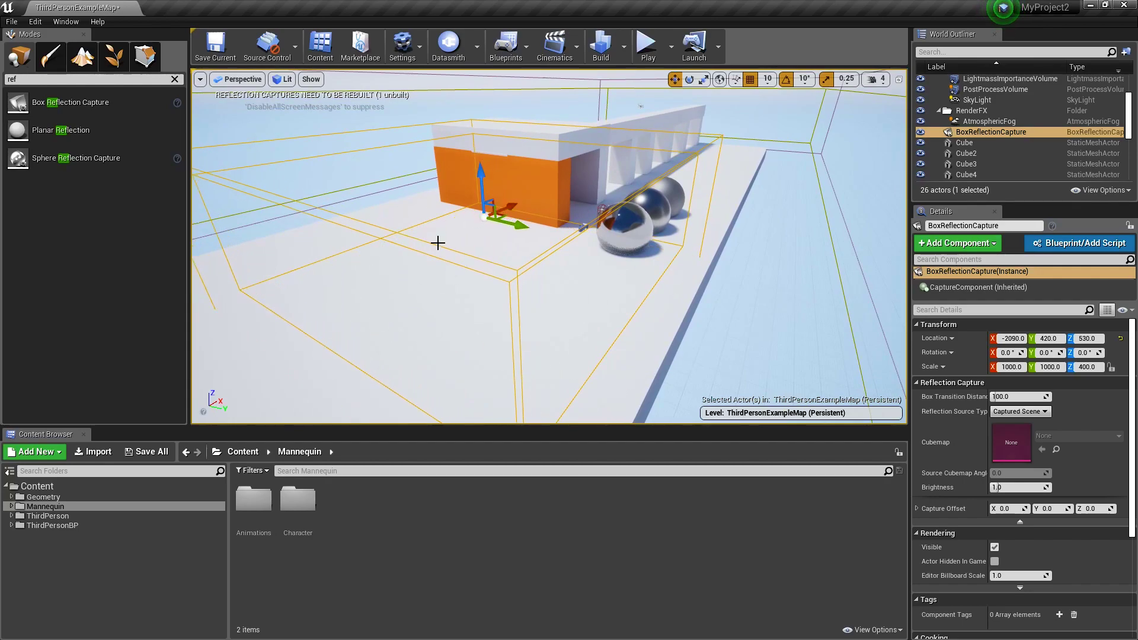
{"action": "key", "text": "a"}
{"action": "right_click_drag", "start_coordinate": [432, 278], "coordinate": [548, 283]}
{"action": "left_click_drag", "start_coordinate": [468, 205], "coordinate": [525, 222]}
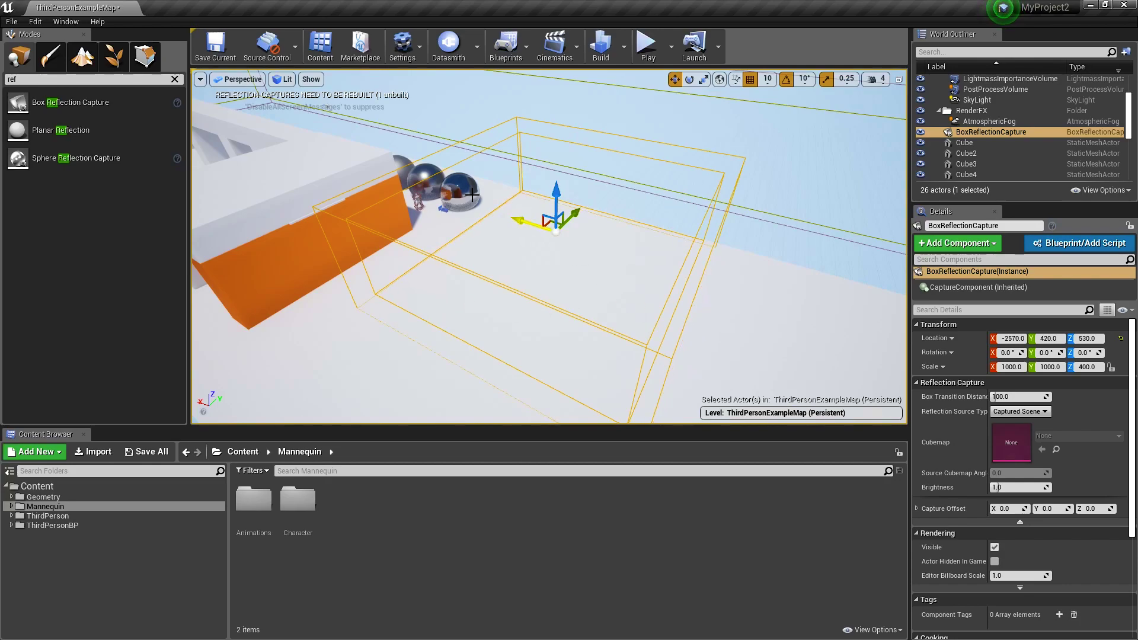
Step: Move the box reflection capture back along X to -2230 and rotate it -20 degrees about Z
{"action": "right_click_drag", "start_coordinate": [523, 180], "coordinate": [505, 180]}
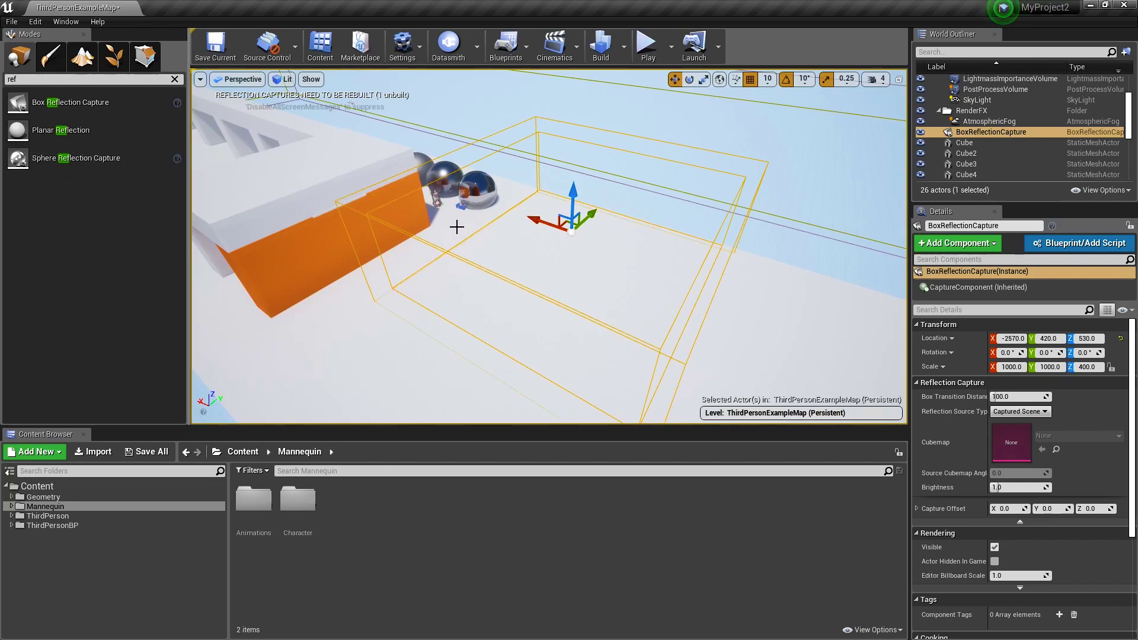
{"action": "left_click_drag", "start_coordinate": [551, 226], "coordinate": [541, 255]}
{"action": "key", "text": "e"}
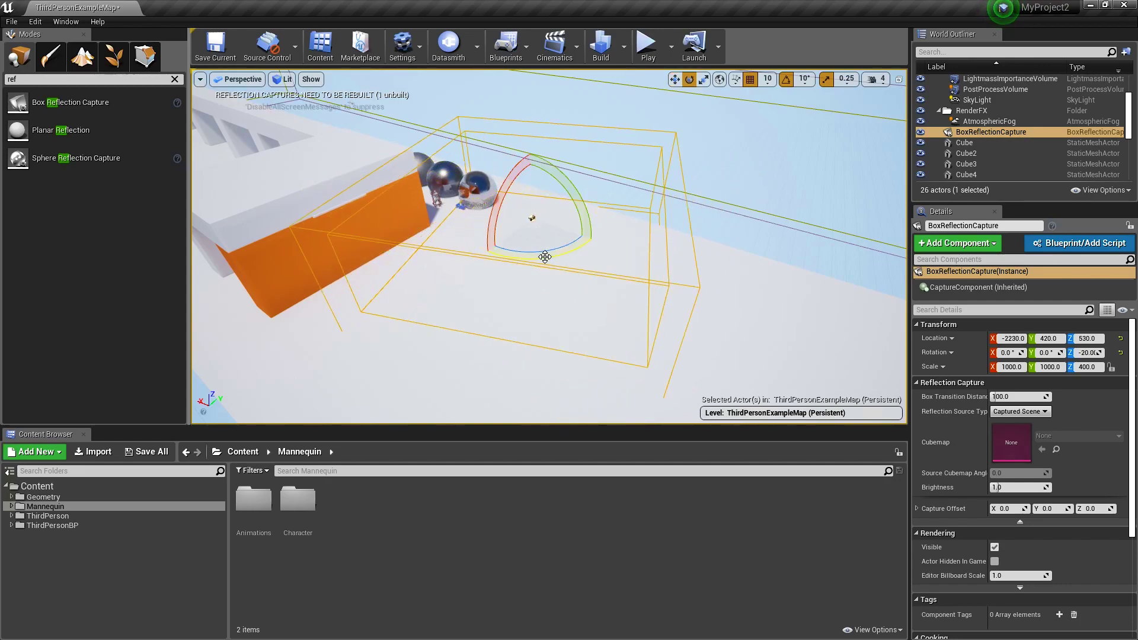
Step: Reposition the rotated box reflection capture at X -2410, Y 480 so its edge crosses the mirror-like sphere
{"action": "key", "text": "w"}
{"action": "left_click_drag", "start_coordinate": [528, 213], "coordinate": [540, 211]}
{"action": "right_click_drag", "start_coordinate": [541, 210], "coordinate": [474, 163]}
{"action": "key", "text": "w"}
{"action": "left_click_drag", "start_coordinate": [653, 296], "coordinate": [689, 323]}
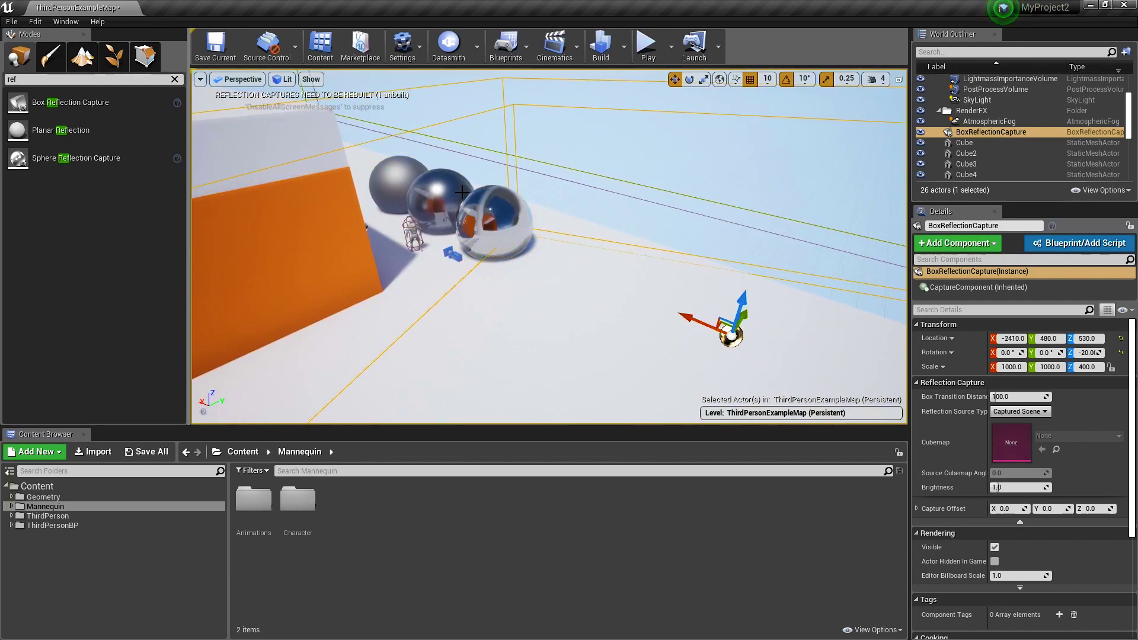
Step: Delete the box reflection capture beside the orange wall
{"action": "key", "text": "f"}
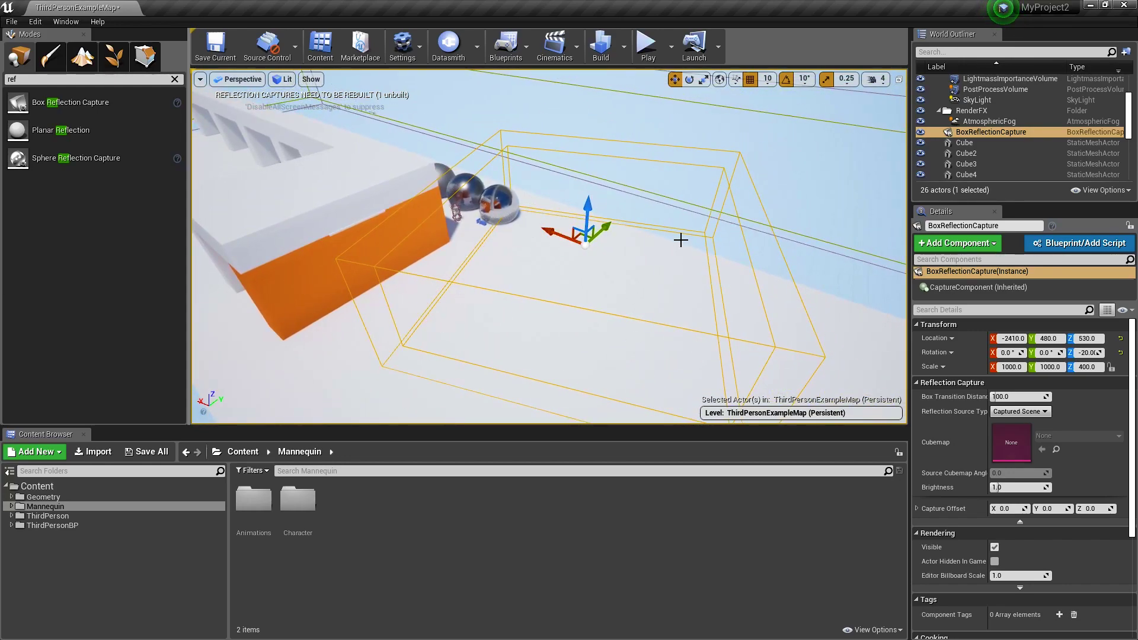
{"action": "right_click_drag", "start_coordinate": [435, 218], "coordinate": [398, 221]}
{"action": "key", "text": "Delete"}
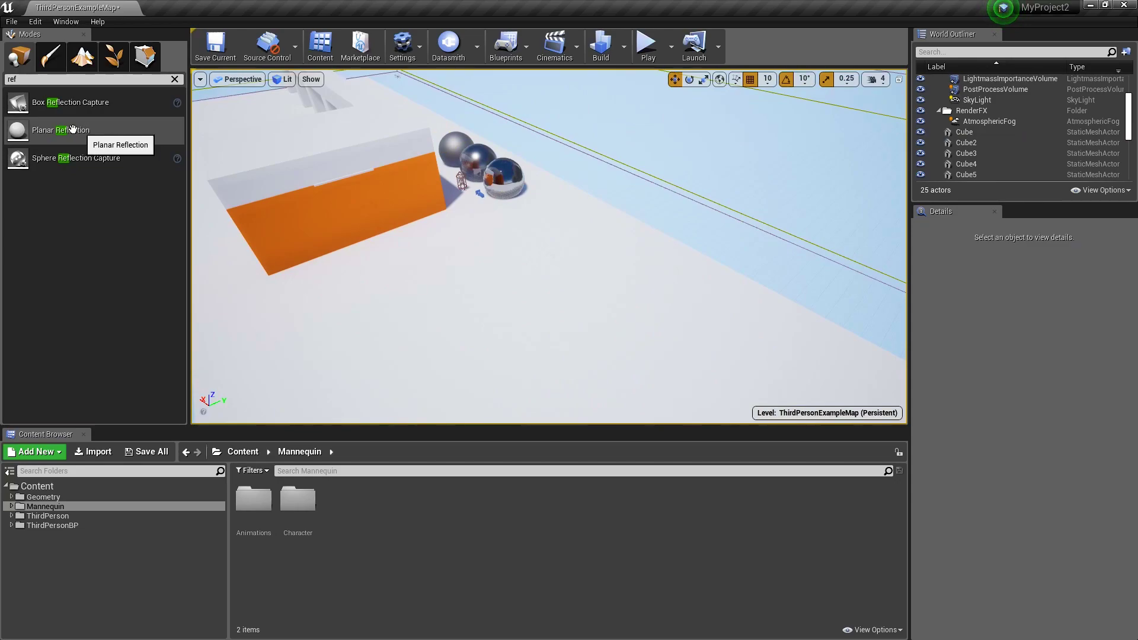
Step: Bring the three spheres into close view and open the project's Rendering settings at the Reflections section
{"action": "mouse_move", "coordinate": [404, 172]}
{"action": "right_mouse_down"}
{"action": "mouse_move", "coordinate": [266, 166]}
{"action": "mouse_move", "coordinate": [403, 175]}
{"action": "mouse_move", "coordinate": [355, 171]}
{"action": "mouse_move", "coordinate": [410, 159]}
{"action": "right_mouse_up"}
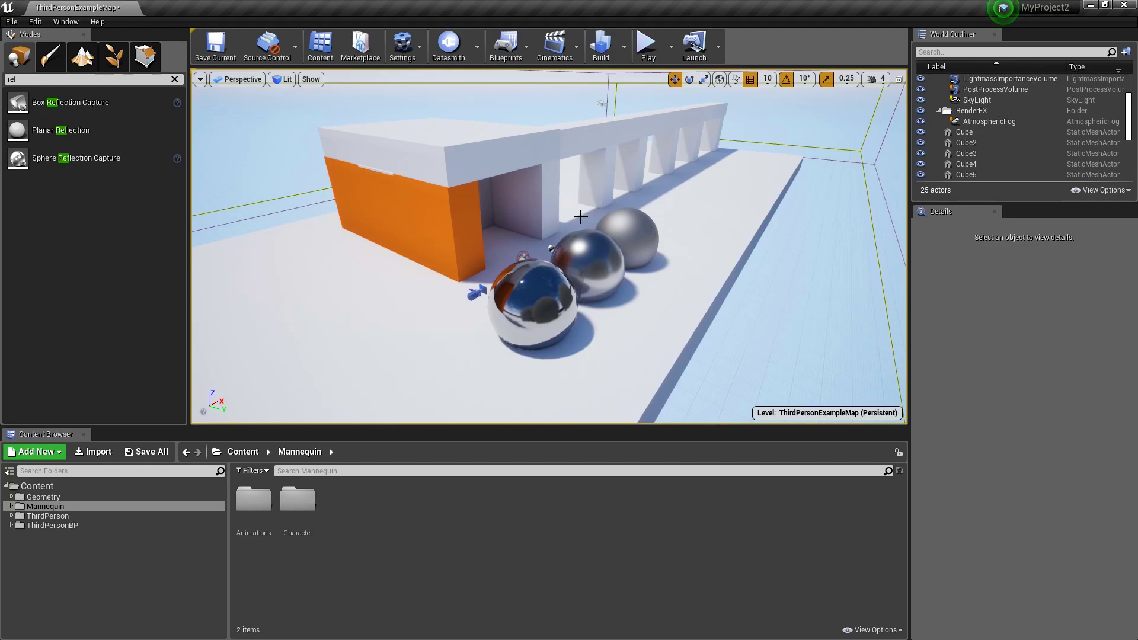
{"action": "right_click_drag", "start_coordinate": [538, 214], "coordinate": [634, 215]}
{"action": "mouse_move", "coordinate": [477, 211]}
{"action": "right_mouse_down"}
{"action": "mouse_move", "coordinate": [487, 214]}
{"action": "mouse_move", "coordinate": [478, 211]}
{"action": "right_mouse_up"}
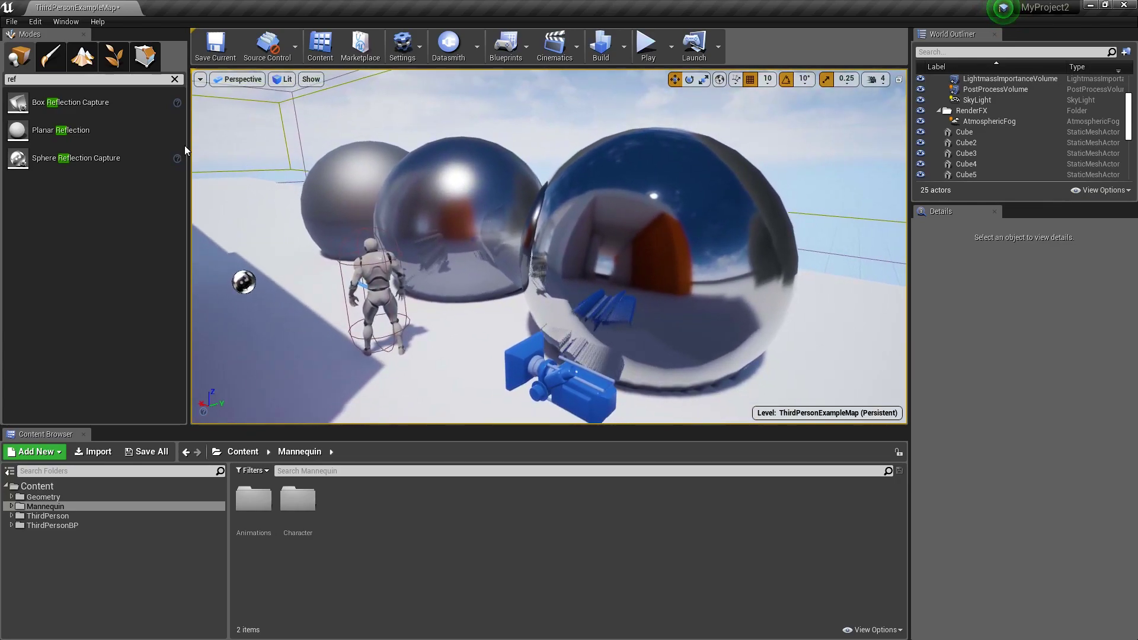
{"action": "left_click", "coordinate": [33, 23]}
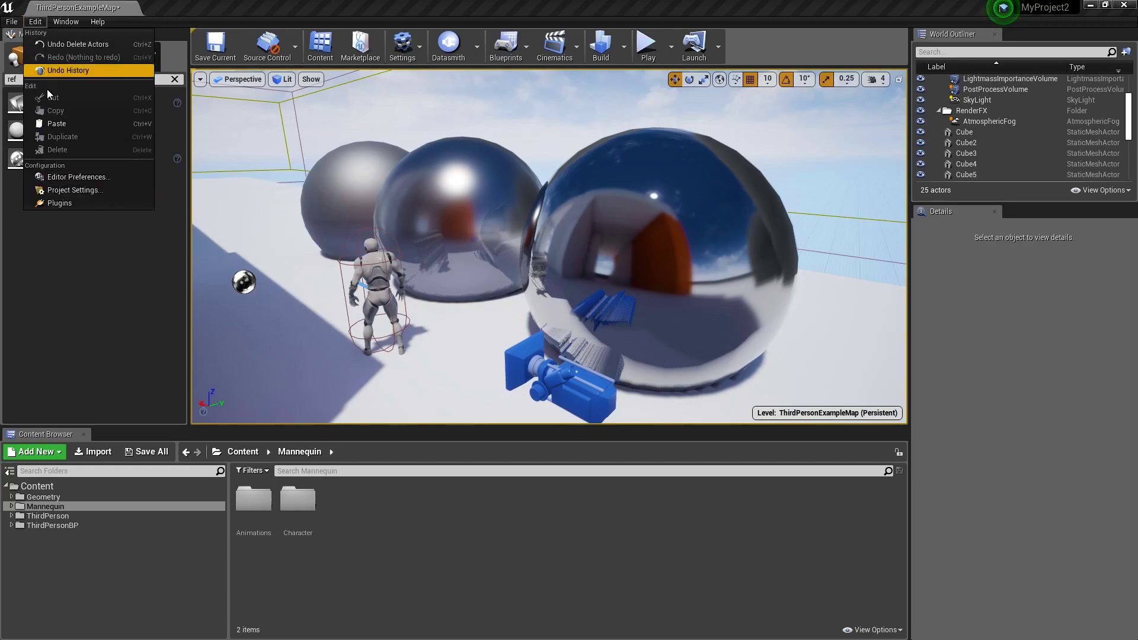
{"action": "left_click", "coordinate": [75, 187]}
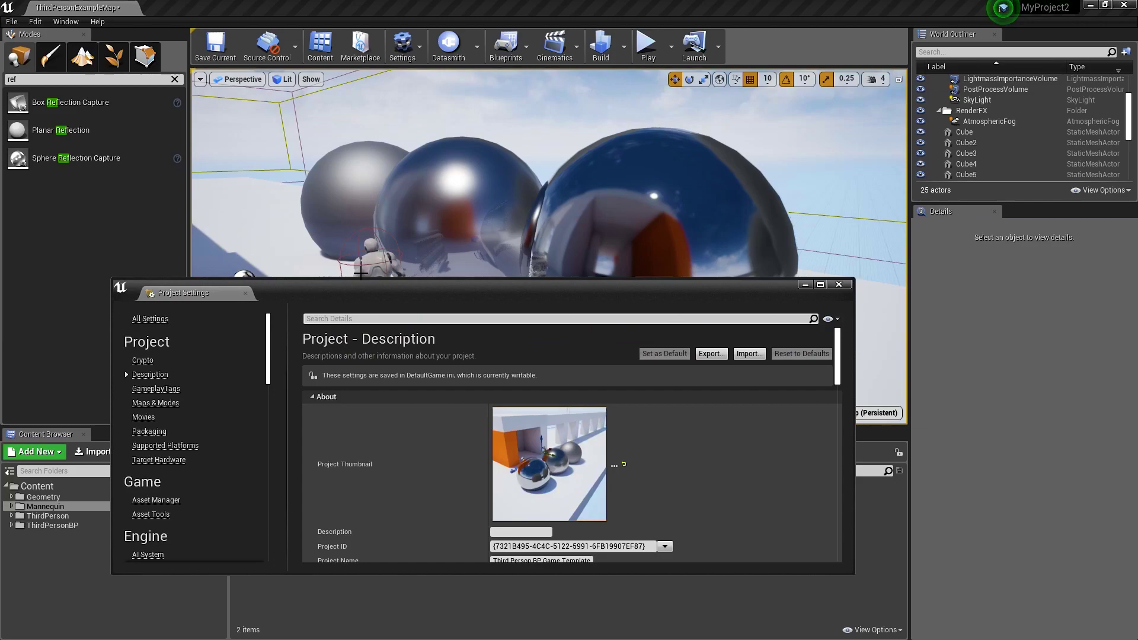
{"action": "left_click_drag", "start_coordinate": [528, 297], "coordinate": [557, 176]}
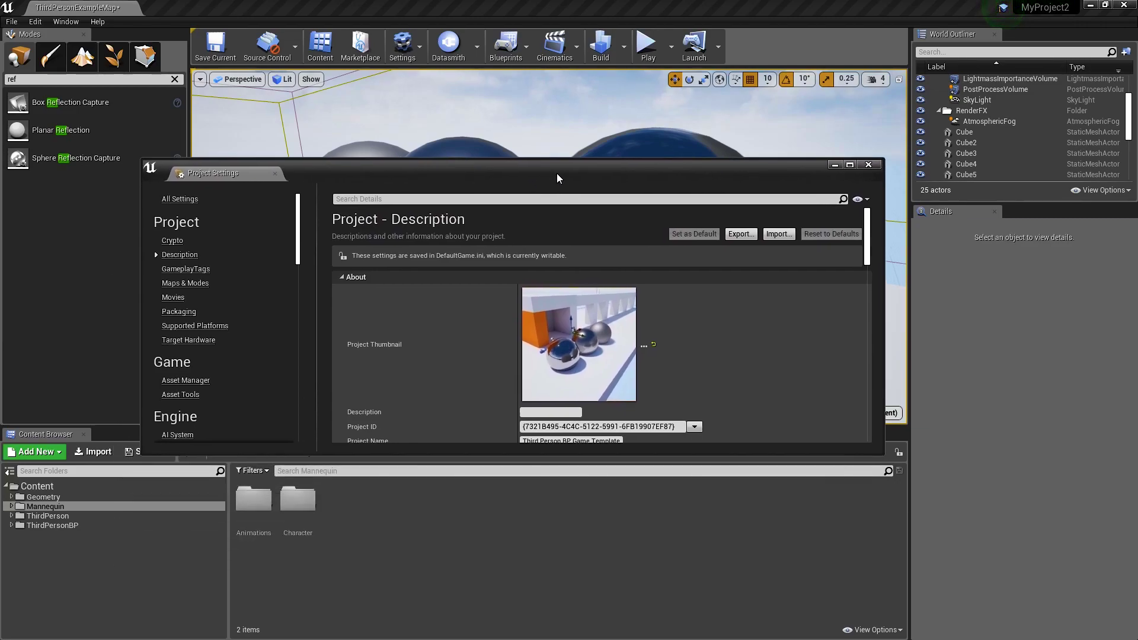
{"action": "scroll", "coordinate": [172, 261], "scroll_direction": "down", "scroll_amount": 5}
{"action": "scroll", "coordinate": [174, 268], "scroll_direction": "down", "scroll_amount": 8}
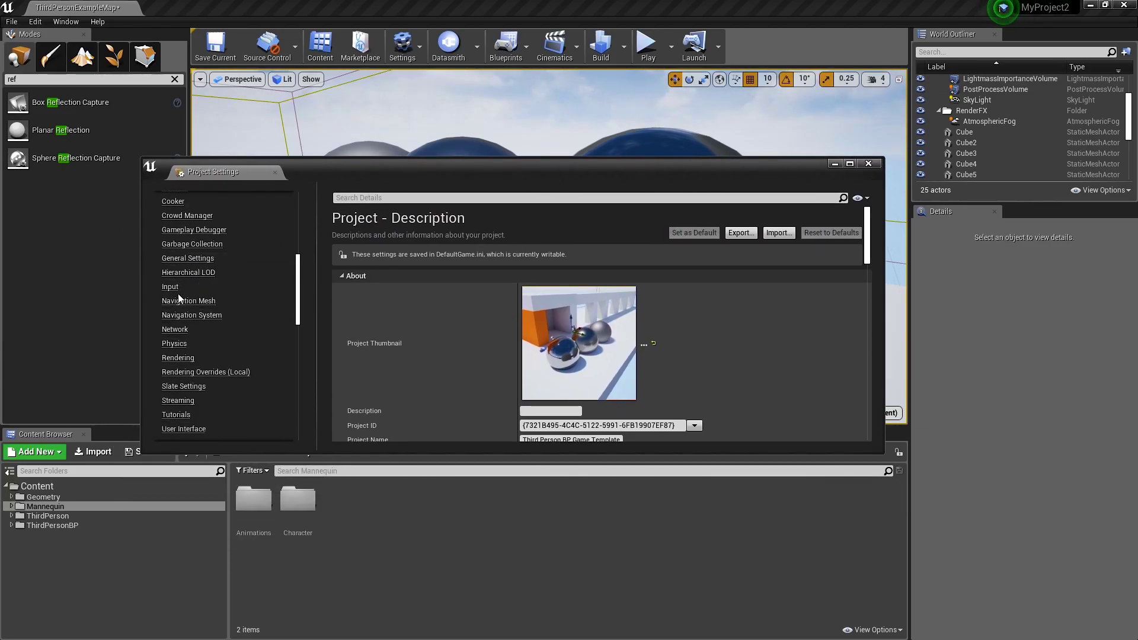
{"action": "left_click", "coordinate": [178, 265]}
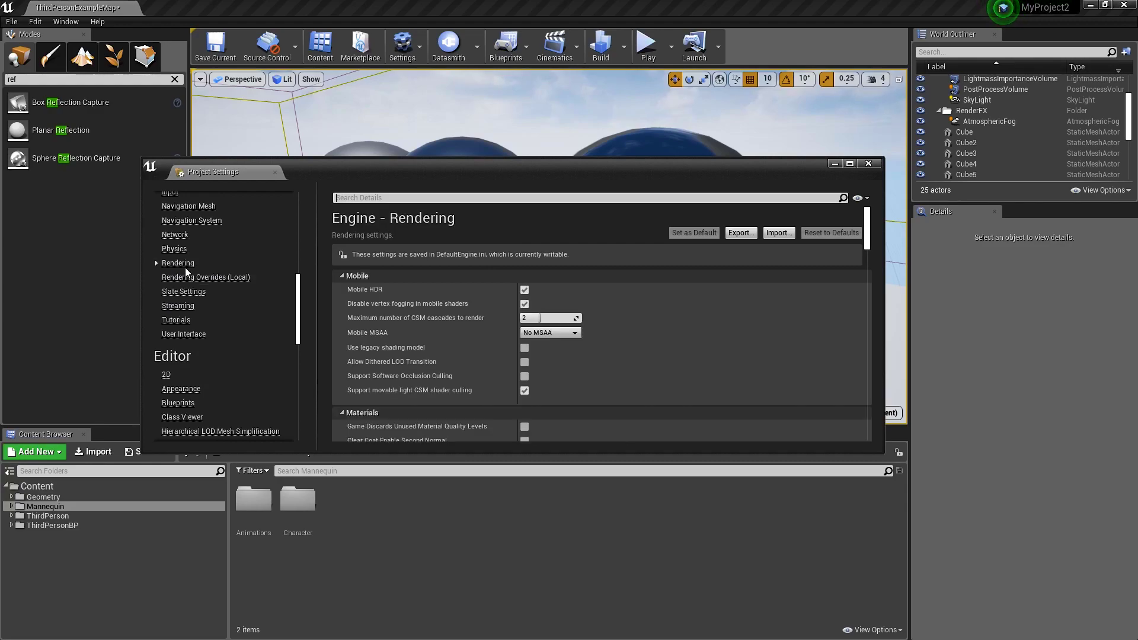
{"action": "scroll", "coordinate": [427, 298], "scroll_direction": "down", "scroll_amount": 5}
{"action": "scroll", "coordinate": [413, 284], "scroll_direction": "down", "scroll_amount": 5}
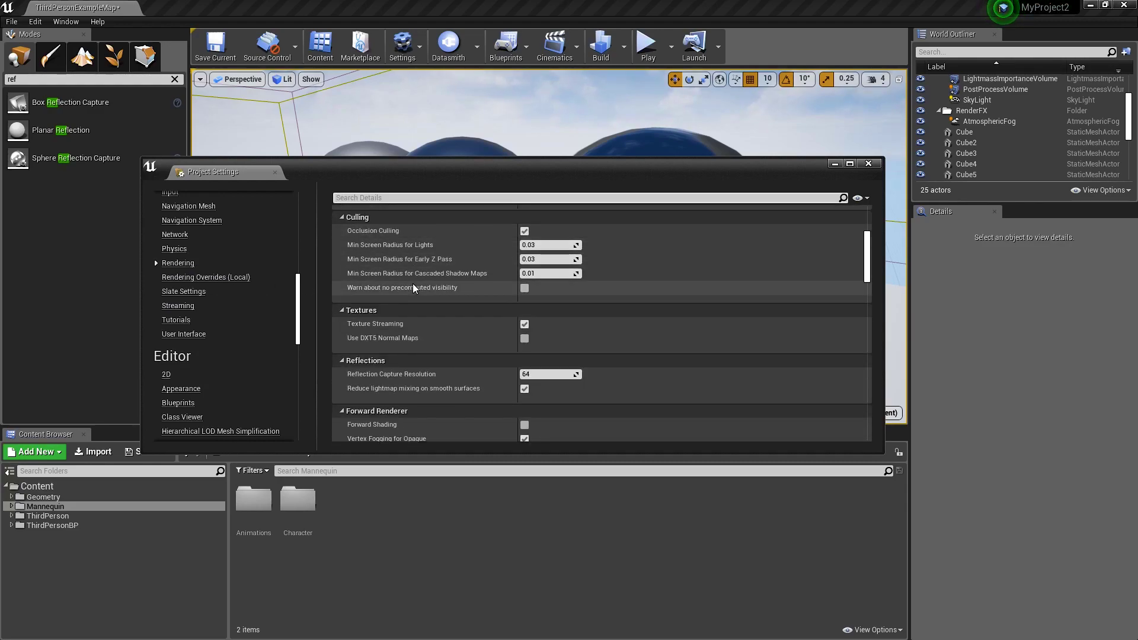
Step: Move the project settings window clear of the spheres and raise the Reflection Capture Resolution to 128 and on to 1024
{"action": "left_click_drag", "start_coordinate": [532, 189], "coordinate": [553, 378]}
{"action": "left_click", "coordinate": [572, 448]}
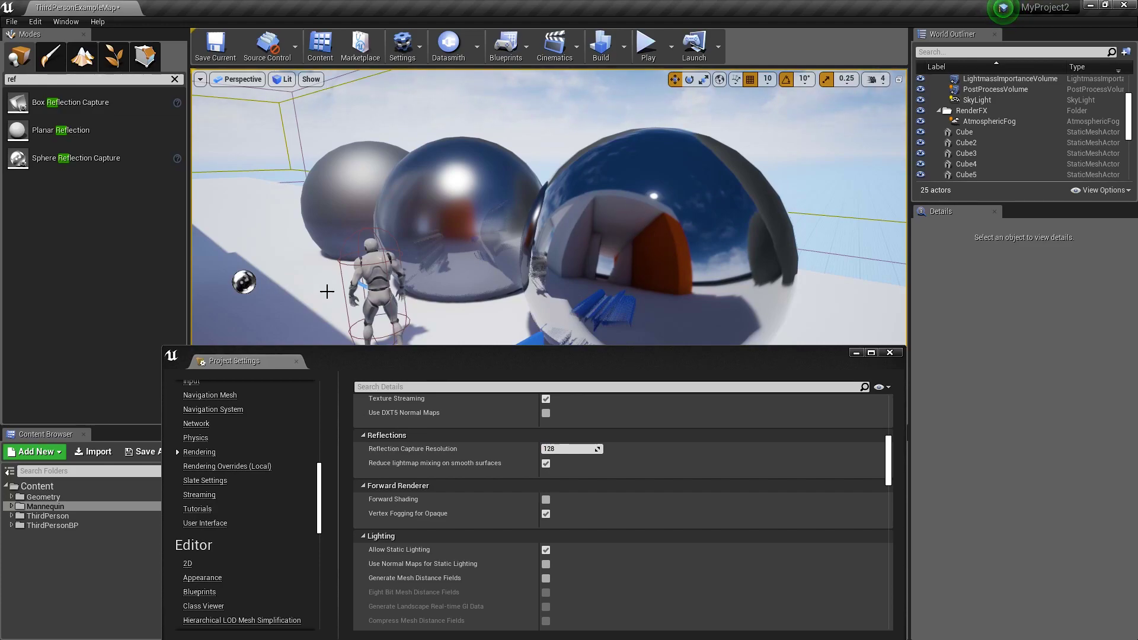
{"action": "left_click", "coordinate": [563, 449]}
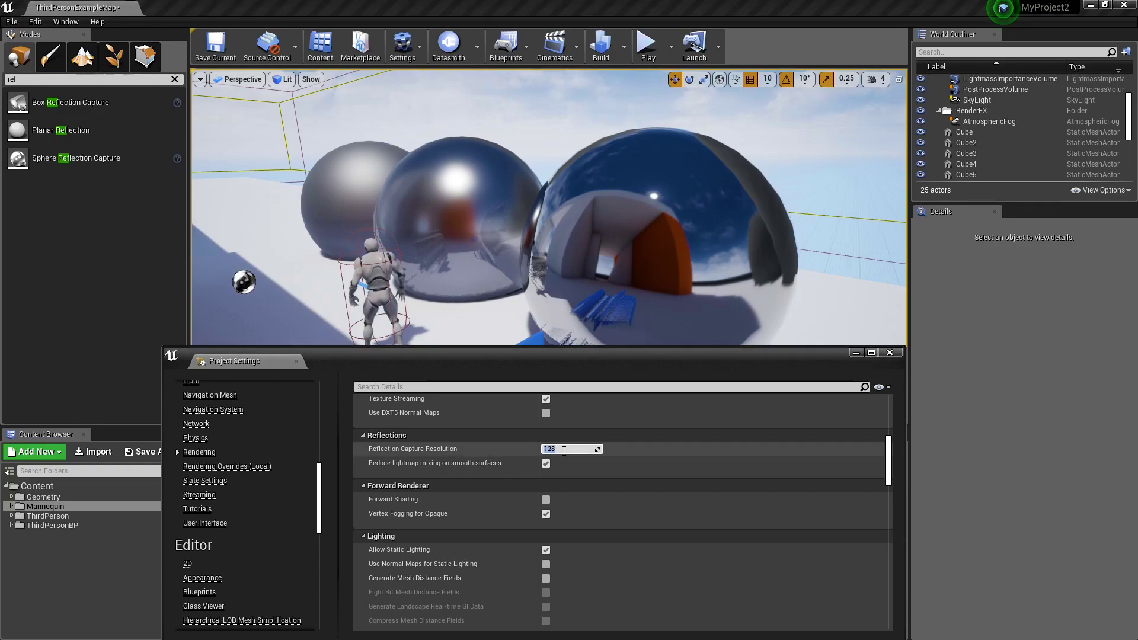
{"action": "type", "text": "1024"}
{"action": "key", "text": "Return"}
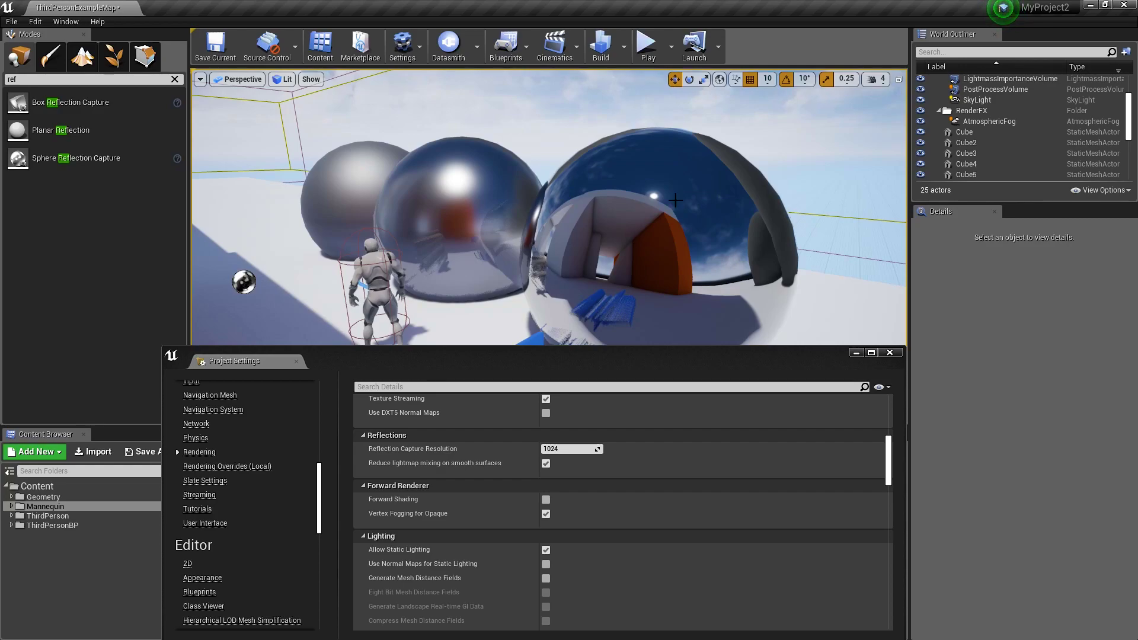
Step: Lower the Reflection Capture Resolution to 128 and on to 64
{"action": "left_click", "coordinate": [573, 449]}
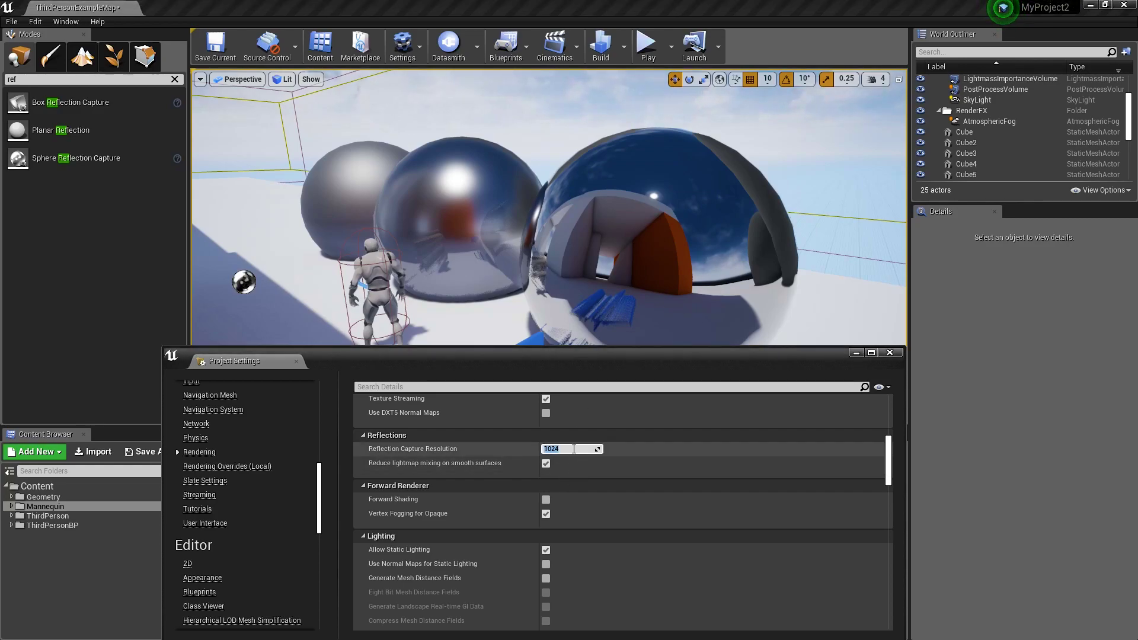
{"action": "type", "text": "128"}
{"action": "key", "text": "Return"}
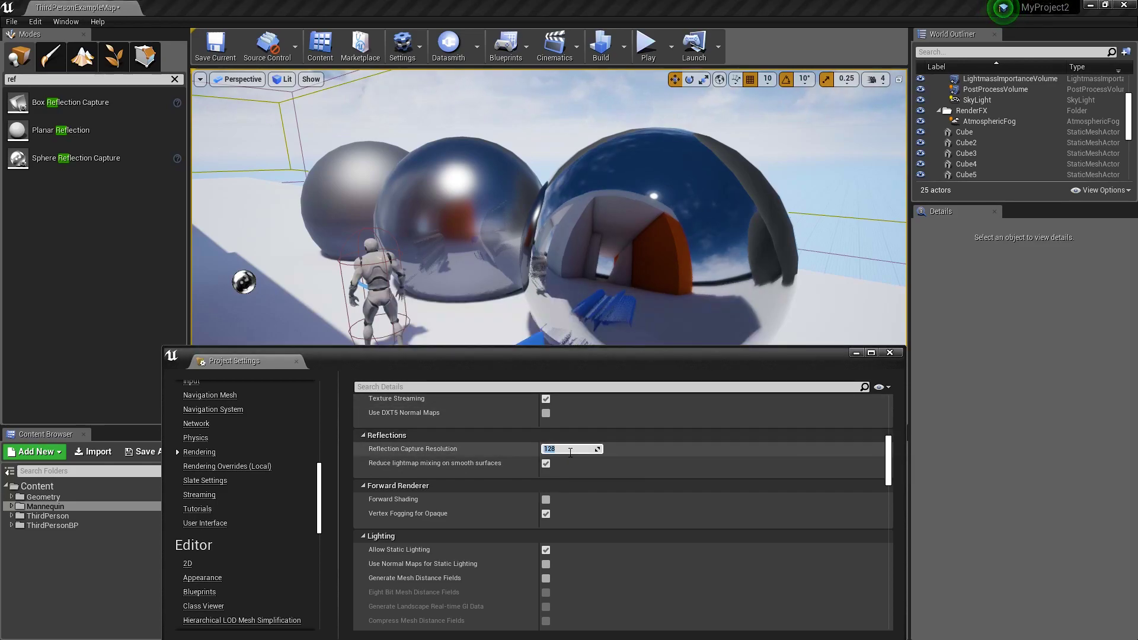
{"action": "key", "text": "Return"}
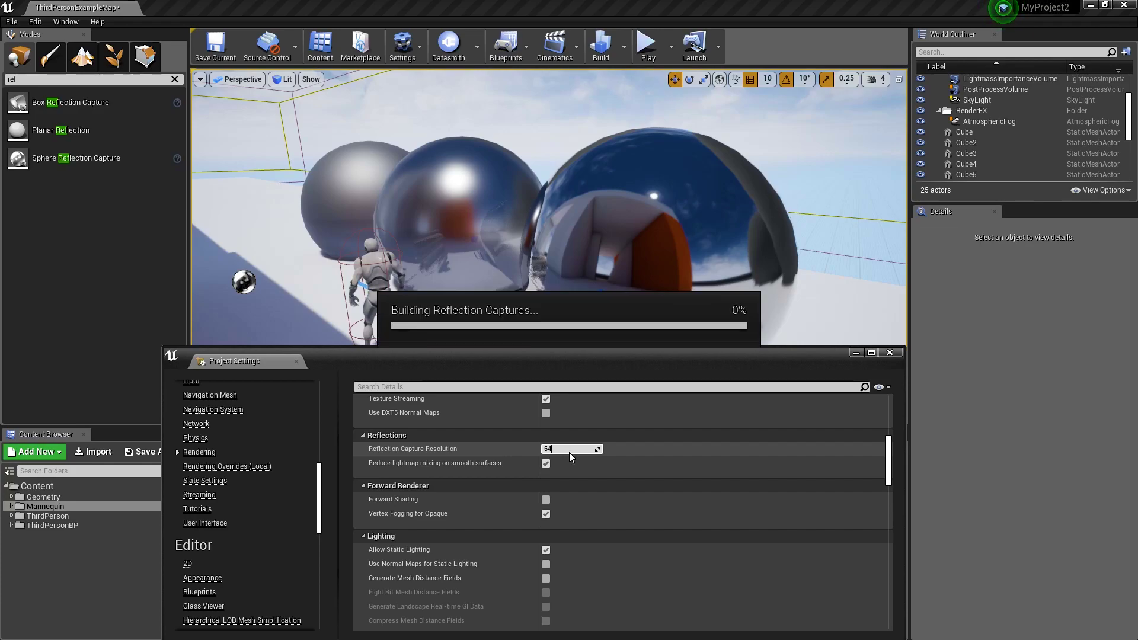
{"action": "left_click", "coordinate": [570, 449]}
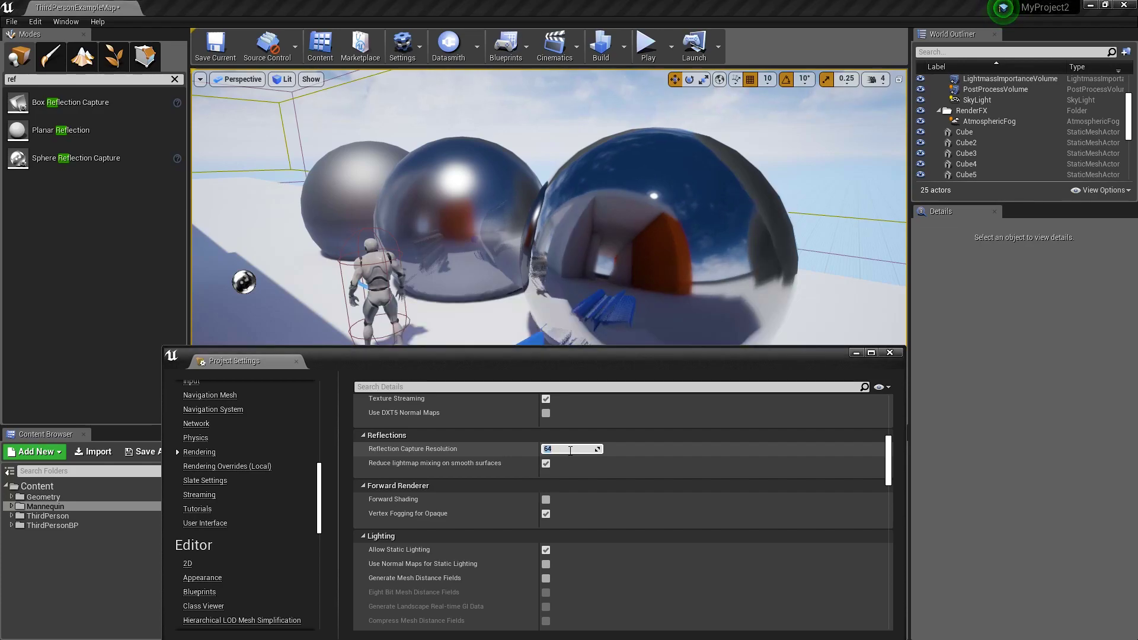
{"action": "key", "text": "Return"}
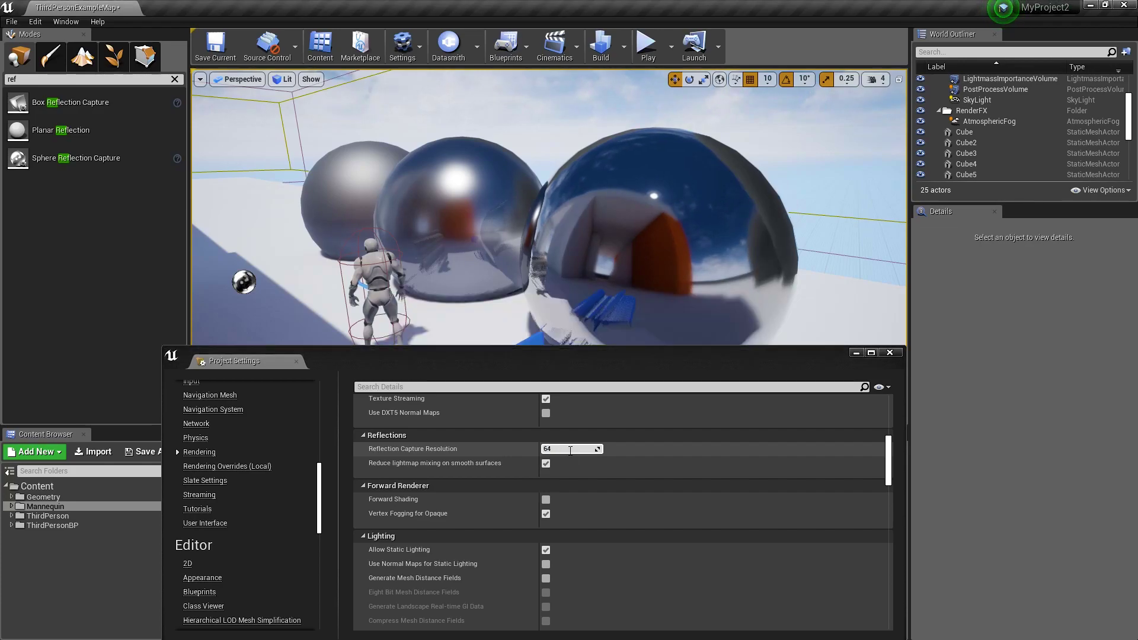
Step: Examine the reflections on the three spheres from above with the settings window moved further out of the way
{"action": "mouse_move", "coordinate": [545, 358]}
{"action": "left_mouse_down"}
{"action": "mouse_move", "coordinate": [557, 356]}
{"action": "mouse_move", "coordinate": [556, 323]}
{"action": "mouse_move", "coordinate": [557, 375]}
{"action": "left_mouse_up"}
{"action": "left_click", "coordinate": [570, 466]}
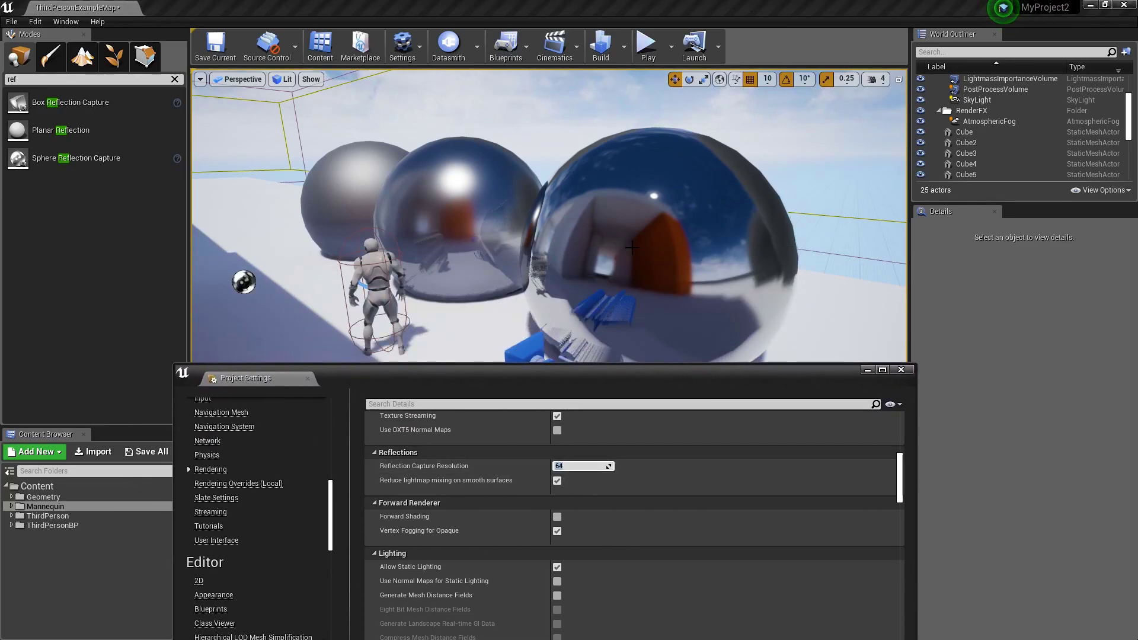
{"action": "mouse_move", "coordinate": [540, 206]}
{"action": "right_mouse_down"}
{"action": "mouse_move", "coordinate": [415, 206]}
{"action": "mouse_move", "coordinate": [539, 206]}
{"action": "right_mouse_up"}
{"action": "right_click_drag", "start_coordinate": [800, 226], "coordinate": [800, 225]}
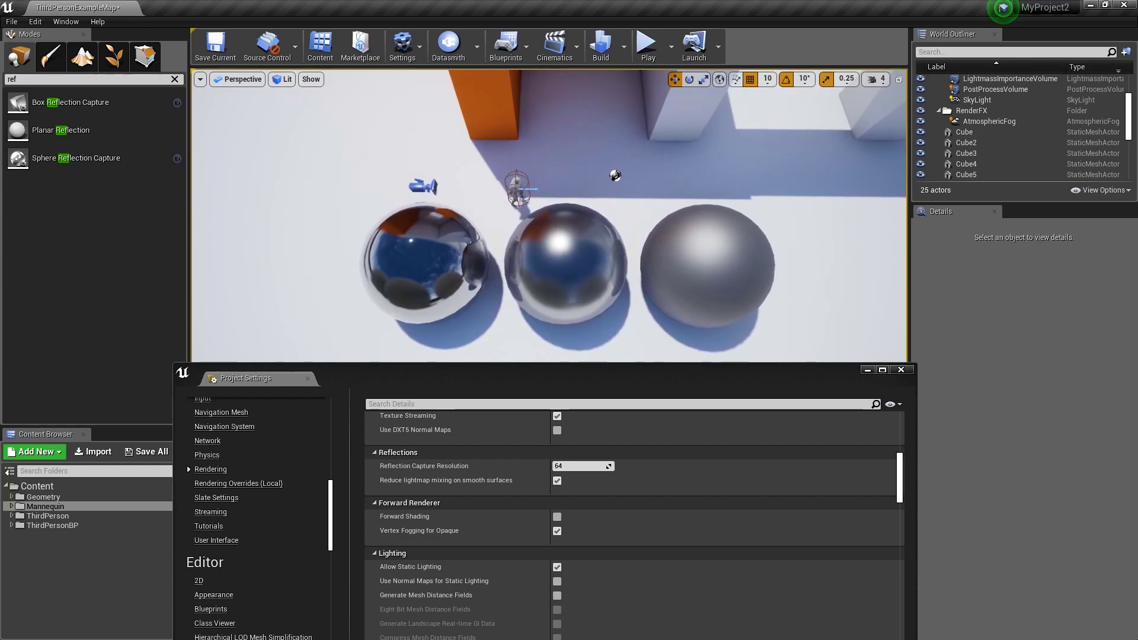